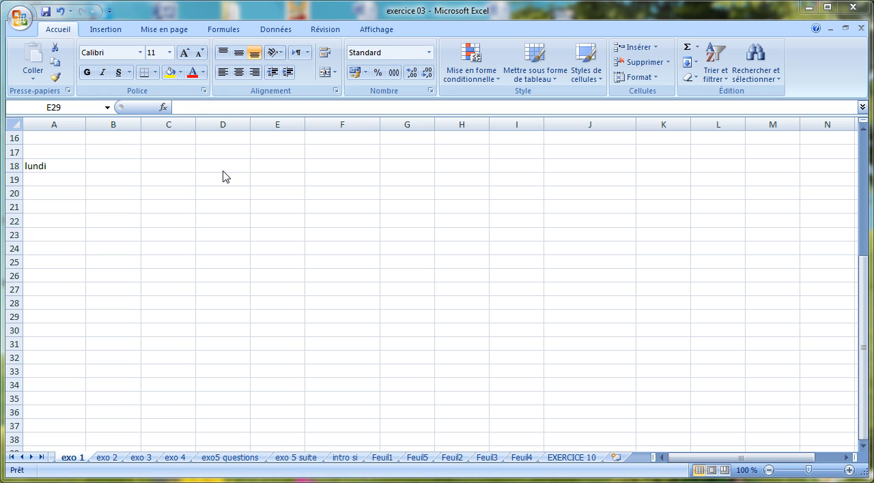
Extend the weekday series from lundi in A18 down the column to A30.
{"action": "left_click", "coordinate": [42, 165]}
{"action": "left_click", "coordinate": [42, 166]}
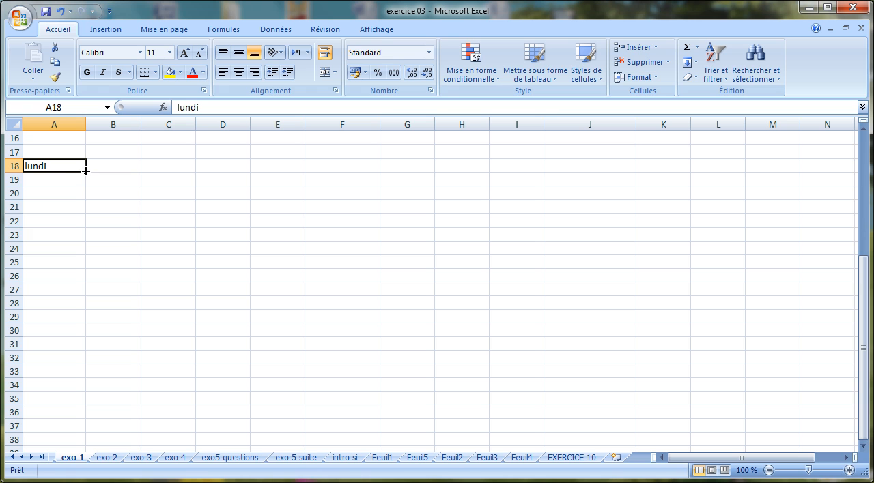
{"action": "left_click_drag", "start_coordinate": [86, 172], "coordinate": [88, 269]}
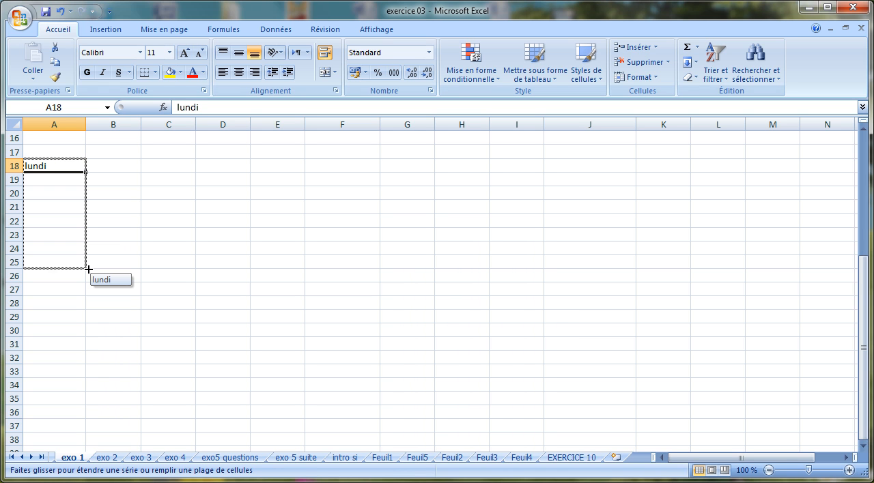
{"action": "left_click_drag", "start_coordinate": [88, 270], "coordinate": [106, 340]}
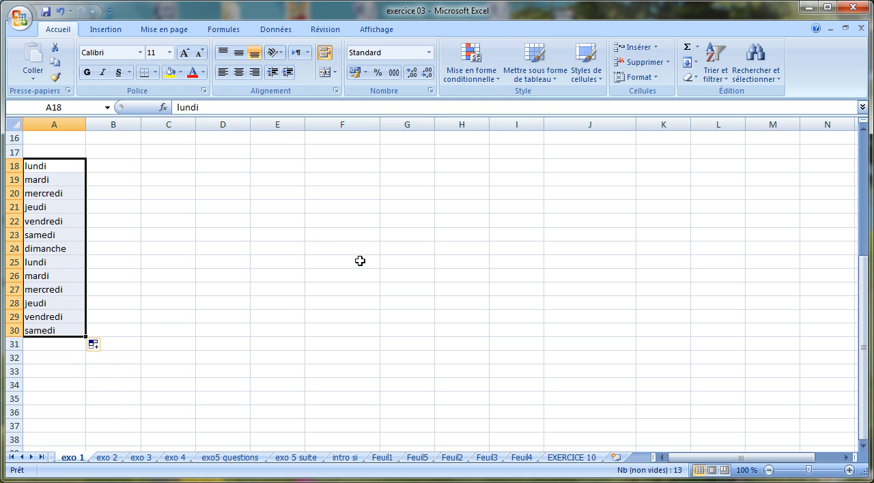
Extend the weekday series from samedi in A23 across the row to D23.
{"action": "mouse_move", "coordinate": [865, 383]}
{"action": "left_mouse_down"}
{"action": "mouse_move", "coordinate": [869, 344]}
{"action": "mouse_move", "coordinate": [868, 368]}
{"action": "left_mouse_up"}
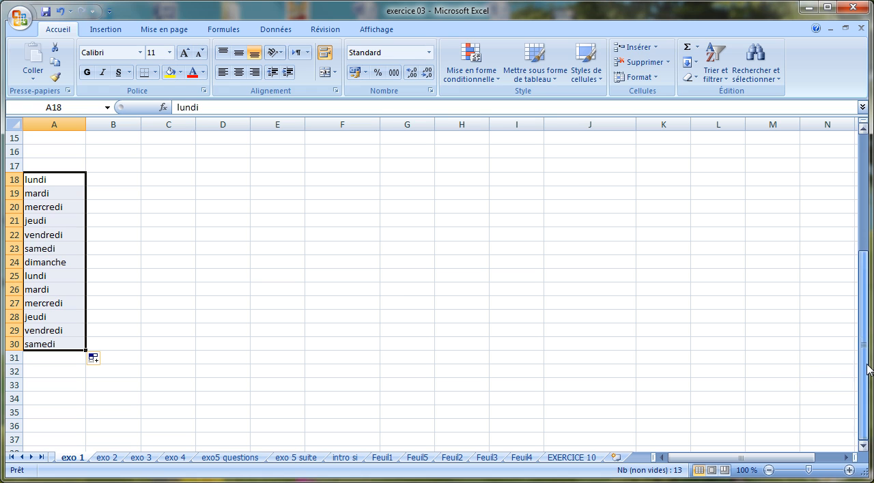
{"action": "left_click", "coordinate": [77, 181]}
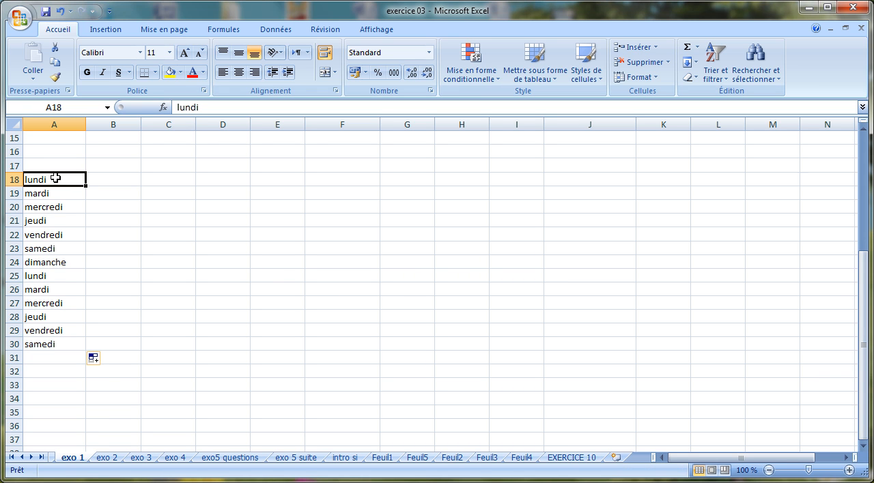
{"action": "left_click", "coordinate": [49, 252]}
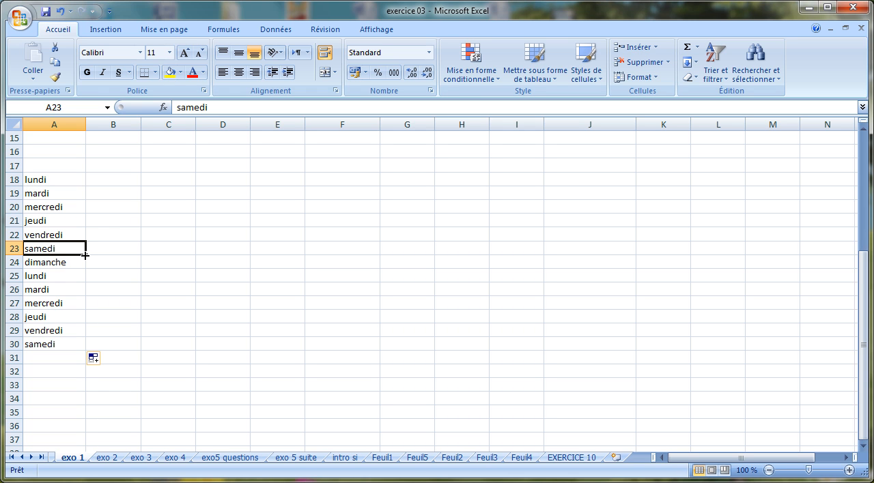
{"action": "left_click_drag", "start_coordinate": [87, 256], "coordinate": [257, 243]}
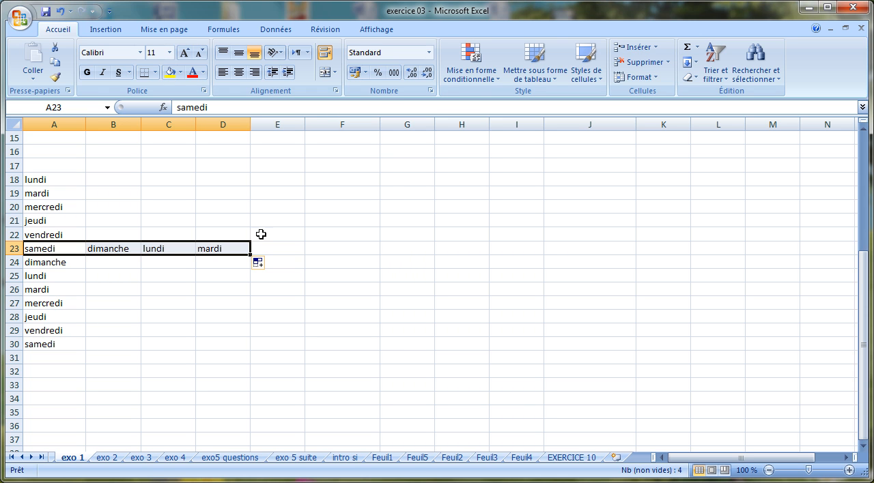
Enter 1 in G18 and fill it down the column to G26.
{"action": "left_click", "coordinate": [394, 181]}
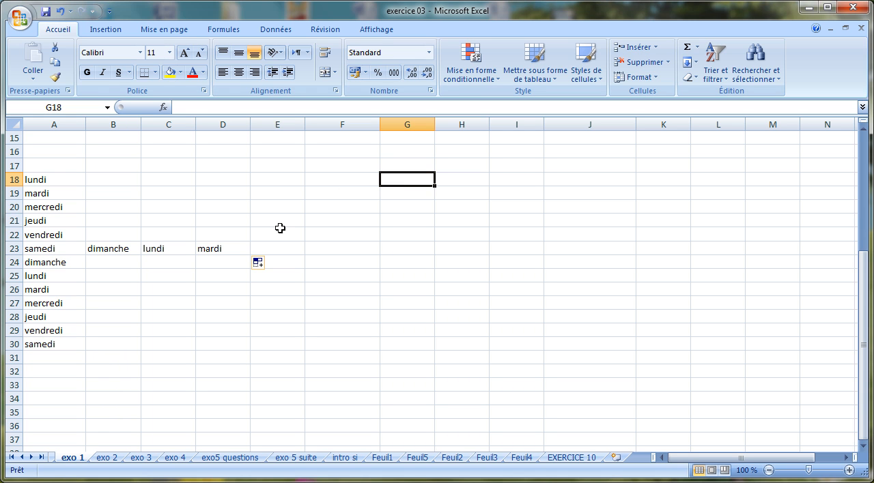
{"action": "type", "text": "1"}
{"action": "key", "text": "Return"}
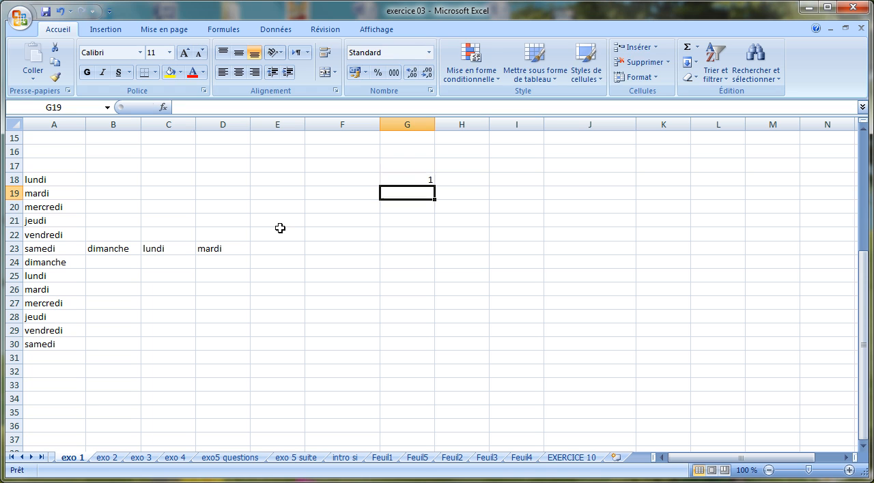
{"action": "left_click", "coordinate": [426, 180]}
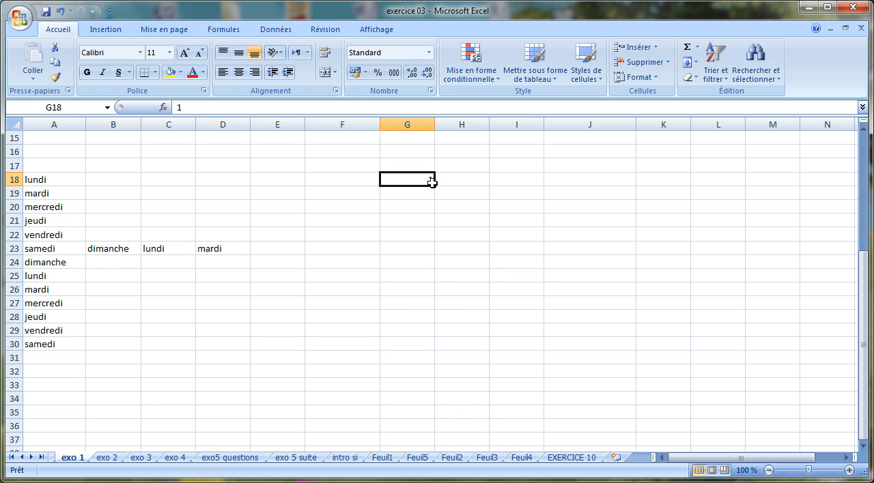
{"action": "left_click_drag", "start_coordinate": [434, 186], "coordinate": [442, 304]}
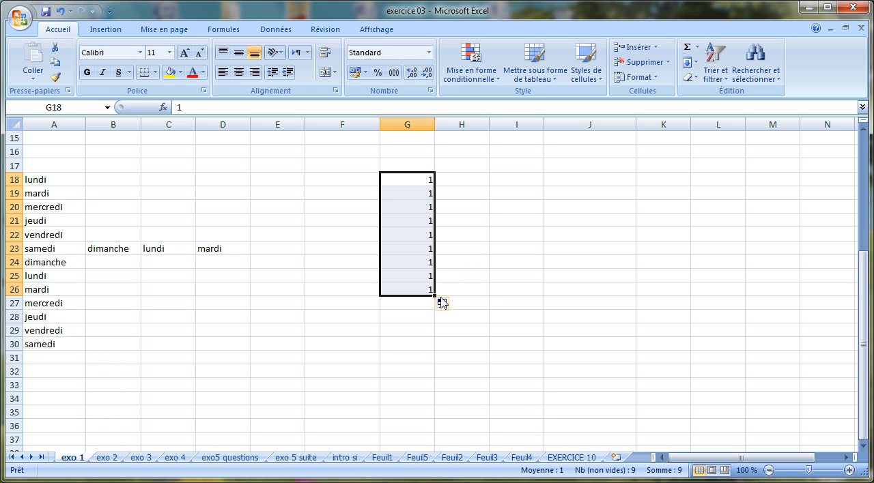
{"action": "left_click", "coordinate": [425, 180]}
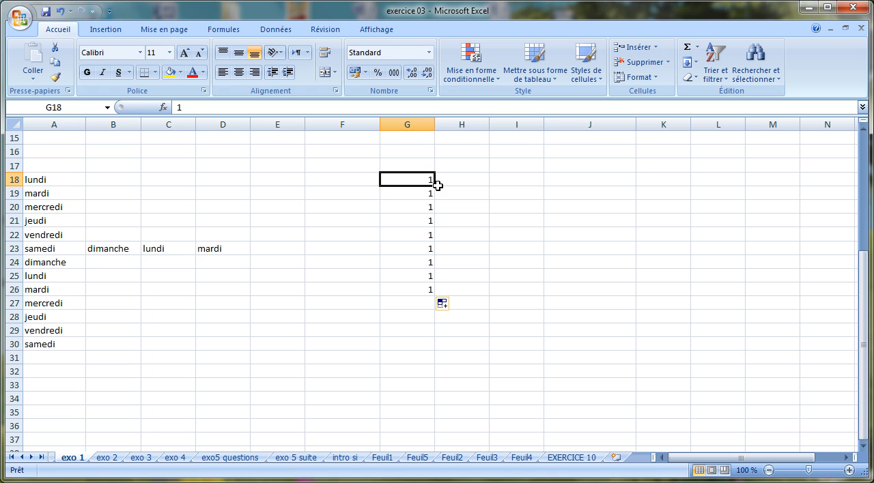
Enter 1 in H18 and 2 in H19, and extend the number series down to H26.
{"action": "left_click", "coordinate": [482, 178]}
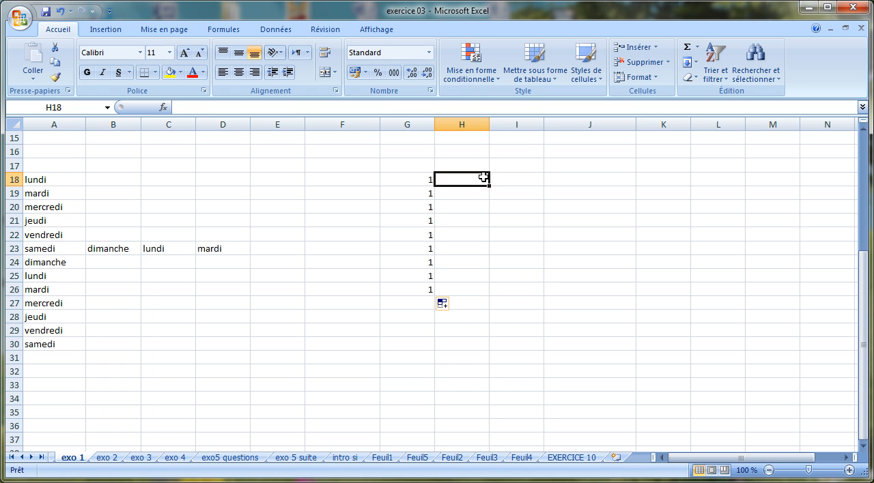
{"action": "type", "text": "1"}
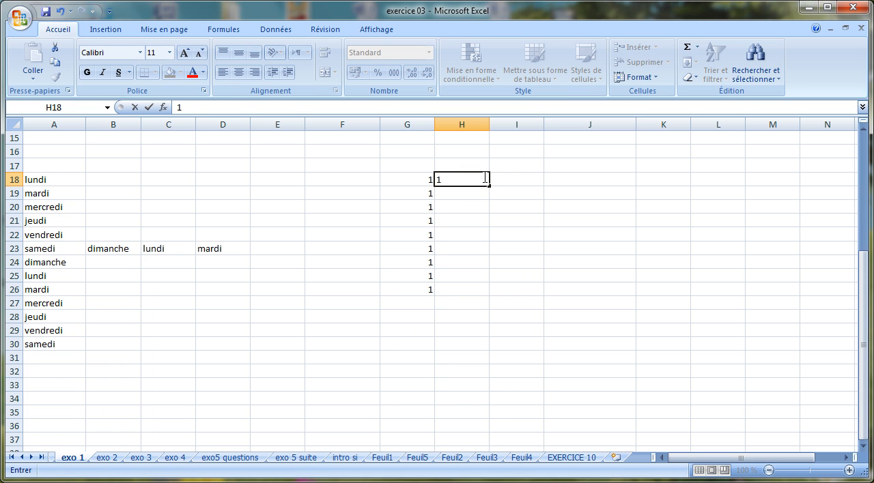
{"action": "key", "text": "Return"}
{"action": "type", "text": "2"}
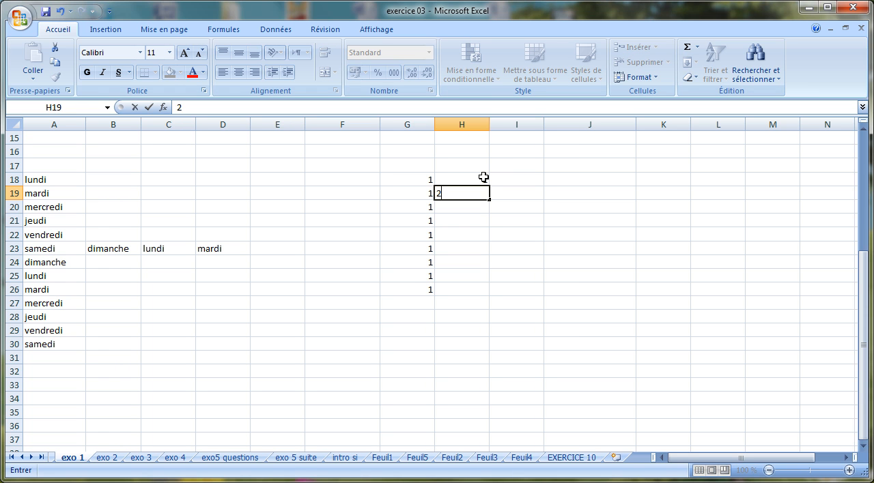
{"action": "key", "text": "Return"}
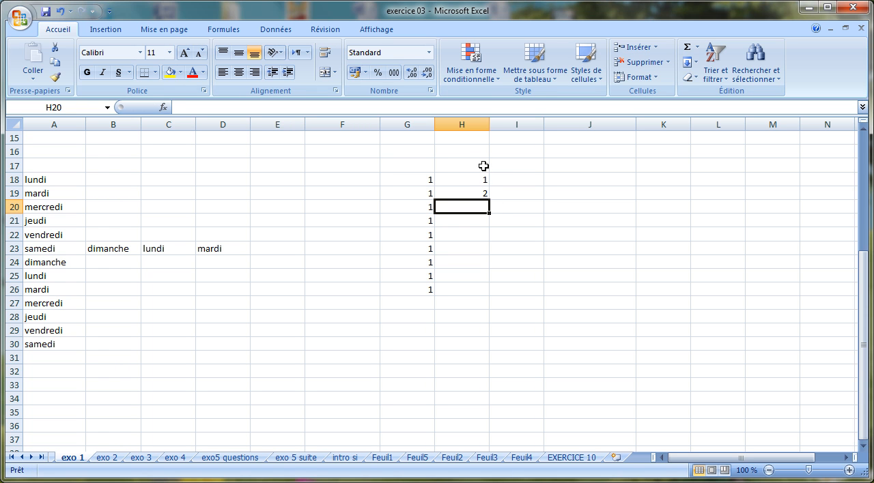
{"action": "left_click_drag", "start_coordinate": [475, 176], "coordinate": [490, 292]}
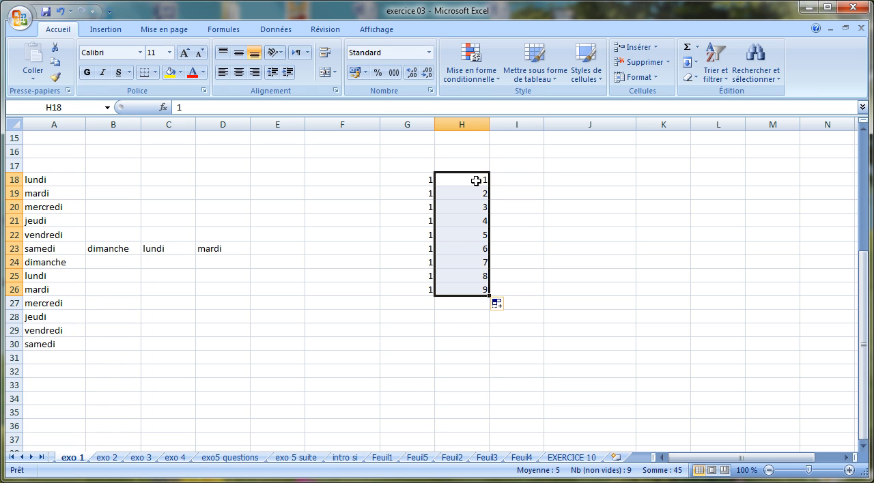
{"action": "left_click_drag", "start_coordinate": [472, 182], "coordinate": [475, 194]}
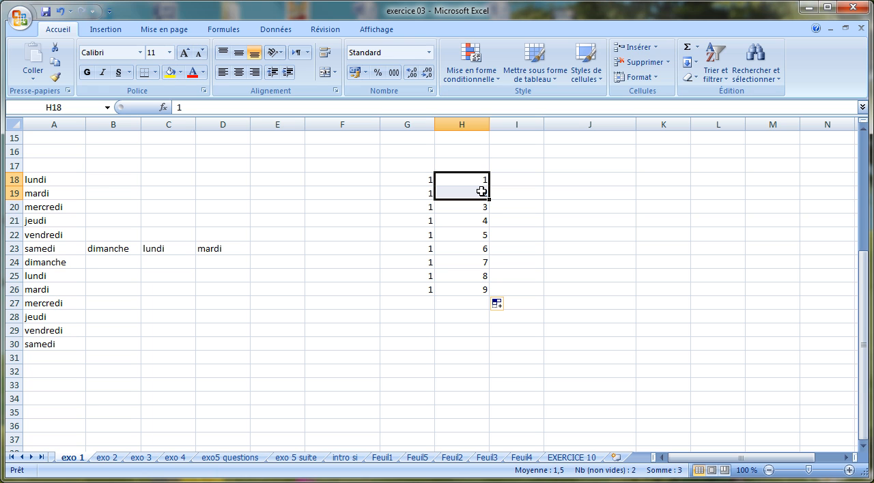
Enter 2 in I18 and 4 in I19, and extend the series of even numbers down to I25.
{"action": "left_click", "coordinate": [525, 178]}
{"action": "type", "text": "2"}
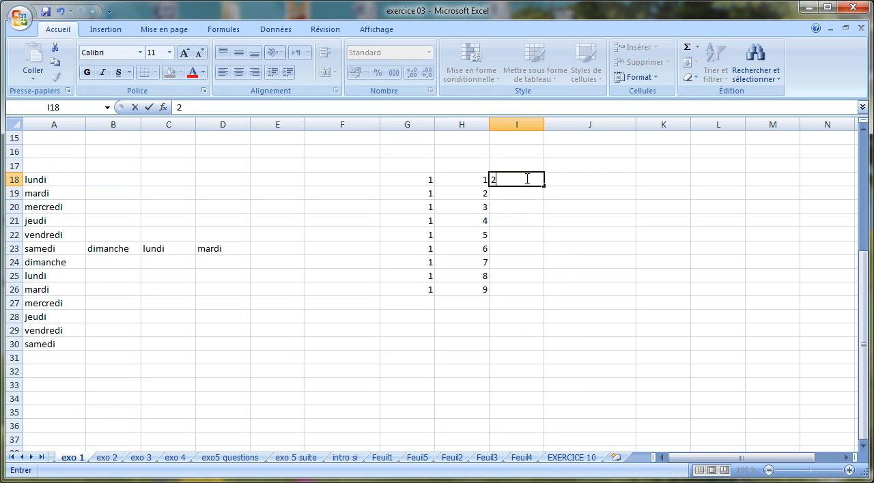
{"action": "key", "text": "Return"}
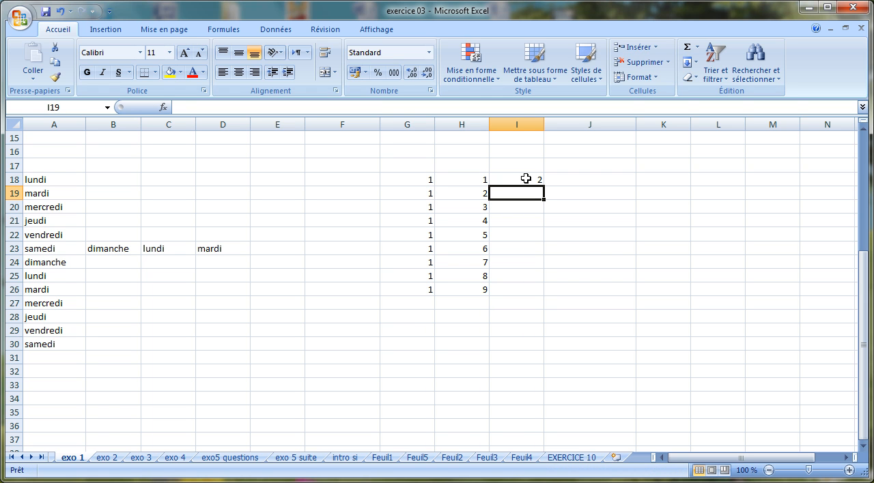
{"action": "type", "text": "4"}
{"action": "key", "text": "Return"}
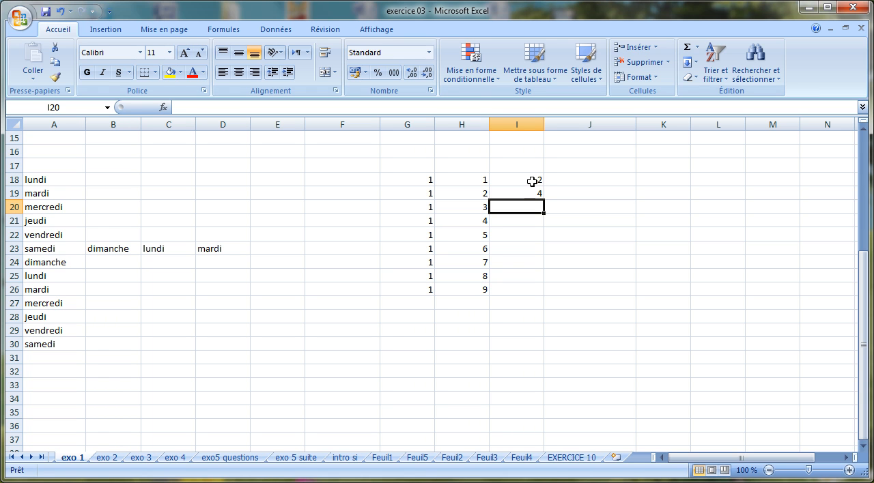
{"action": "left_click", "coordinate": [532, 182]}
{"action": "left_click_drag", "start_coordinate": [532, 182], "coordinate": [524, 192]}
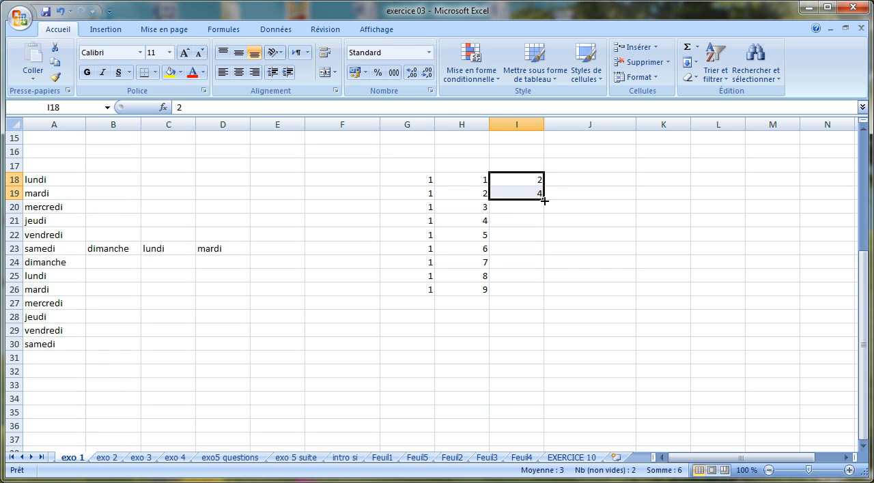
{"action": "left_click_drag", "start_coordinate": [544, 201], "coordinate": [550, 281]}
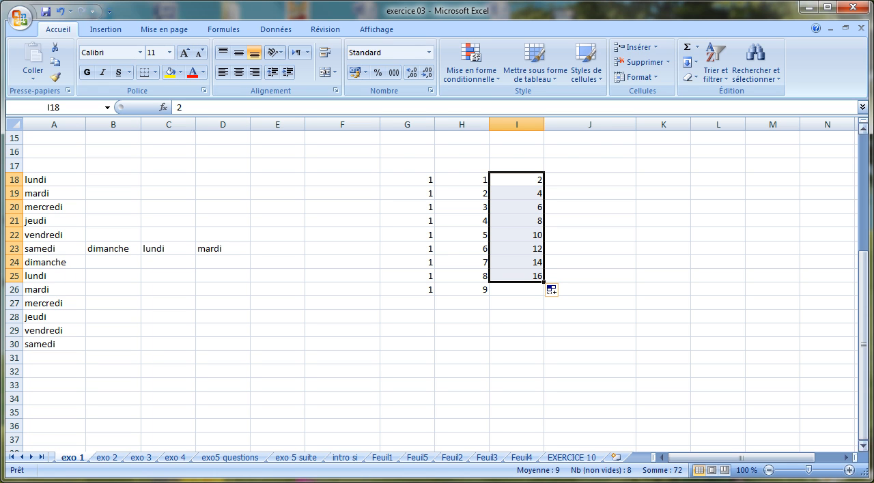
Check the system calendar for April 2012, and create a weekday header row from Lundi in A34 to Dimanche in G34.
{"action": "left_click_drag", "start_coordinate": [862, 447], "coordinate": [862, 447]}
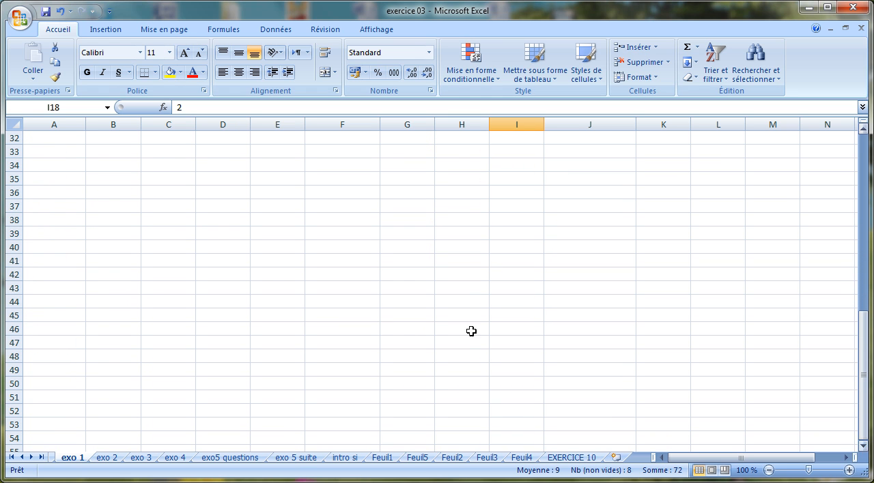
{"action": "left_click", "coordinate": [70, 166]}
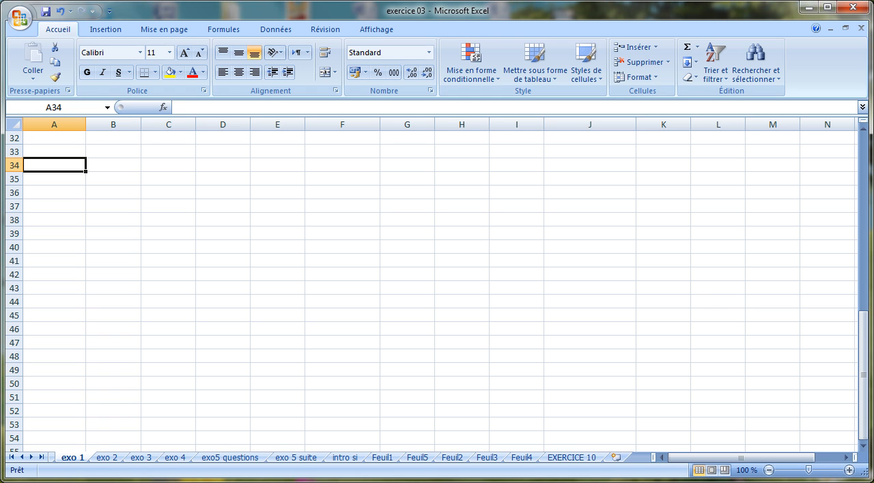
{"action": "left_click", "coordinate": [873, 482]}
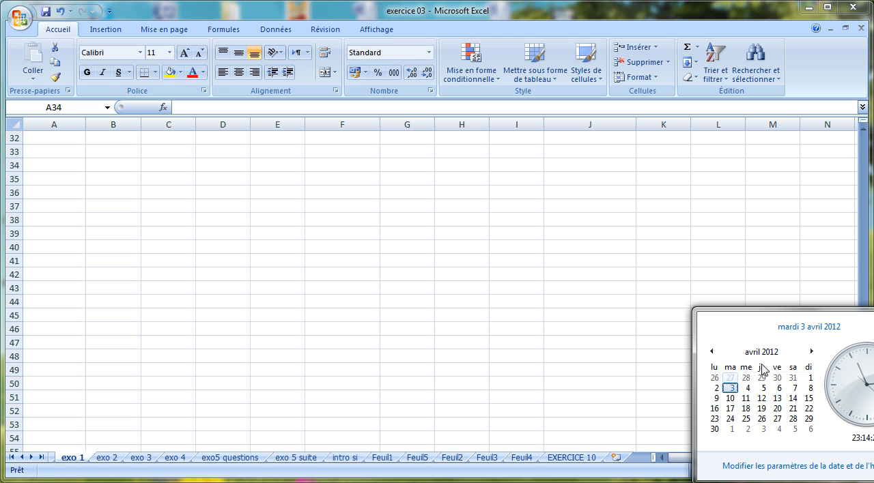
{"action": "left_click", "coordinate": [566, 315]}
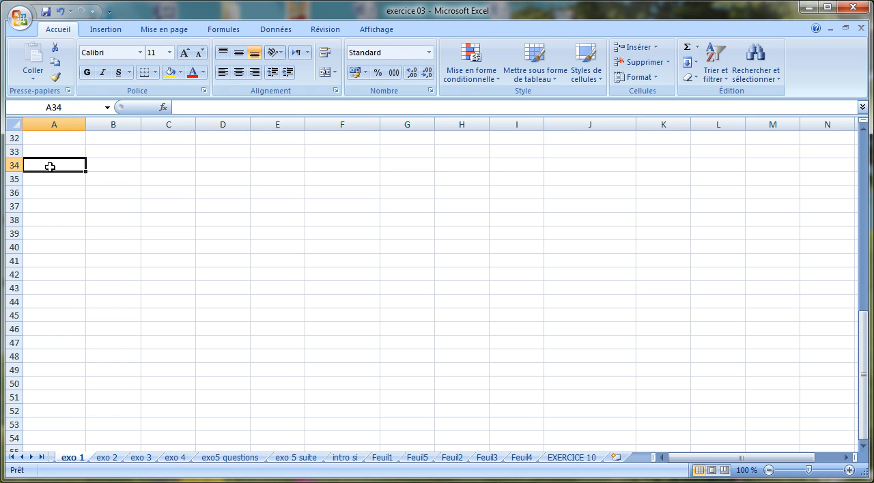
{"action": "type", "text": "Lundi"}
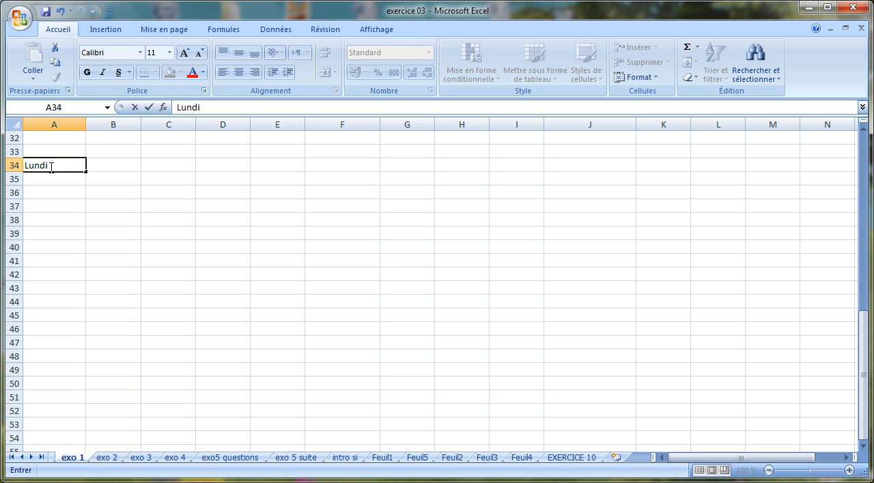
{"action": "key", "text": "Return"}
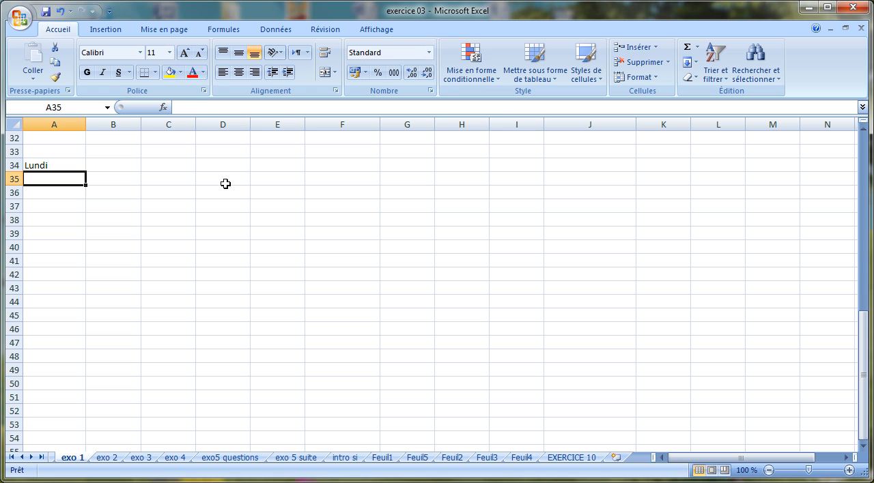
{"action": "left_click", "coordinate": [75, 167]}
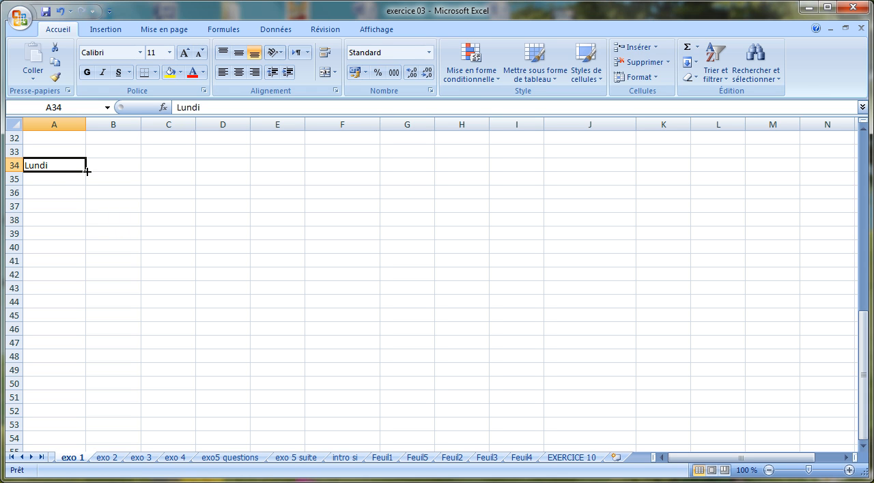
{"action": "left_click_drag", "start_coordinate": [86, 172], "coordinate": [419, 158]}
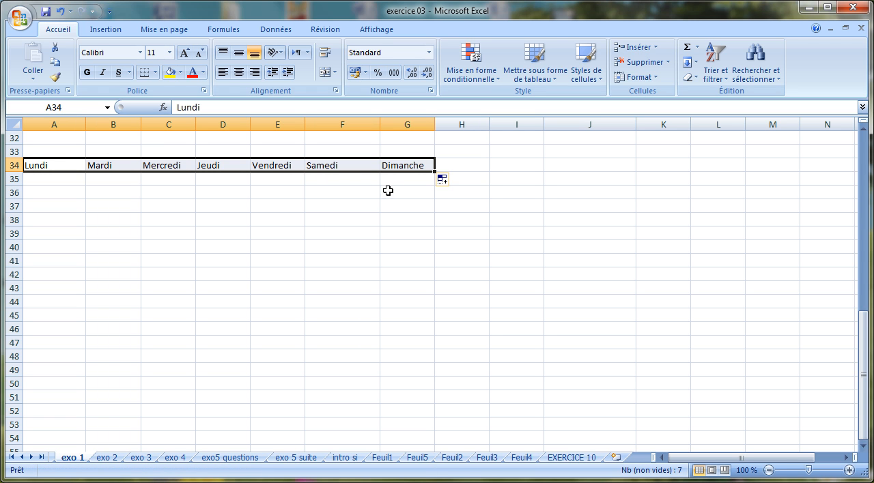
Enter 1 under Dimanche in G35 as the first day of the month.
{"action": "left_click", "coordinate": [420, 178]}
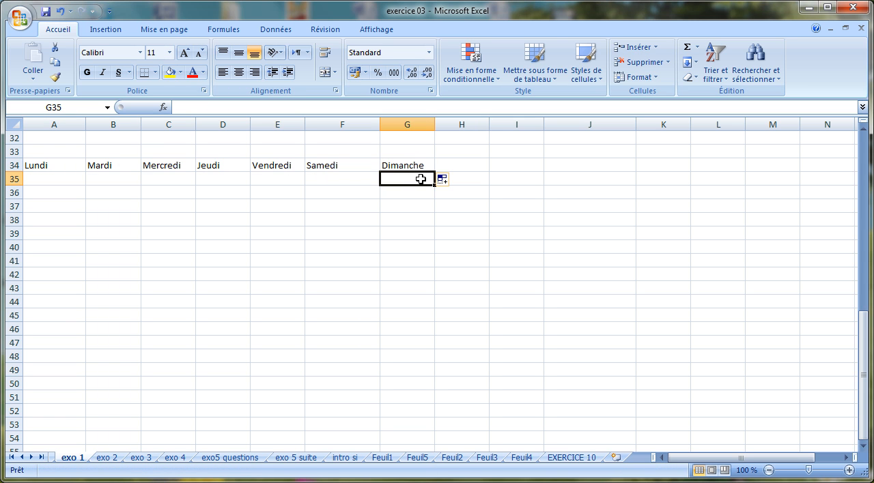
{"action": "type", "text": "1"}
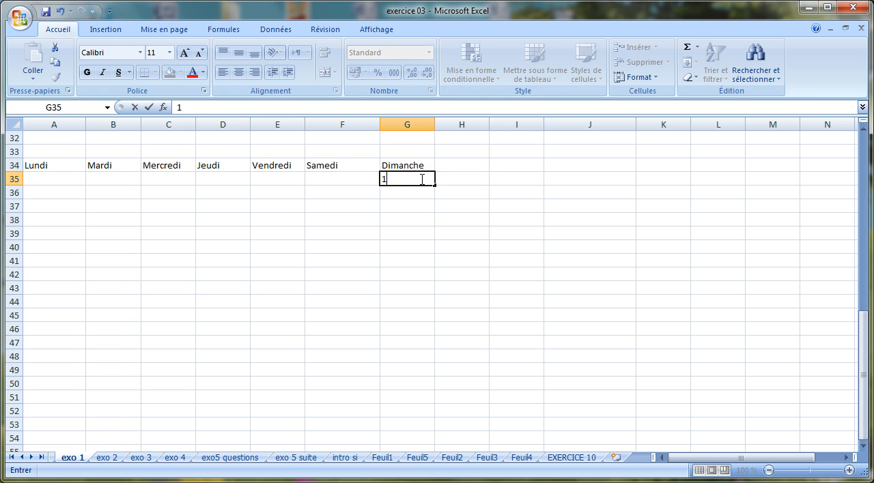
{"action": "key", "text": "Return"}
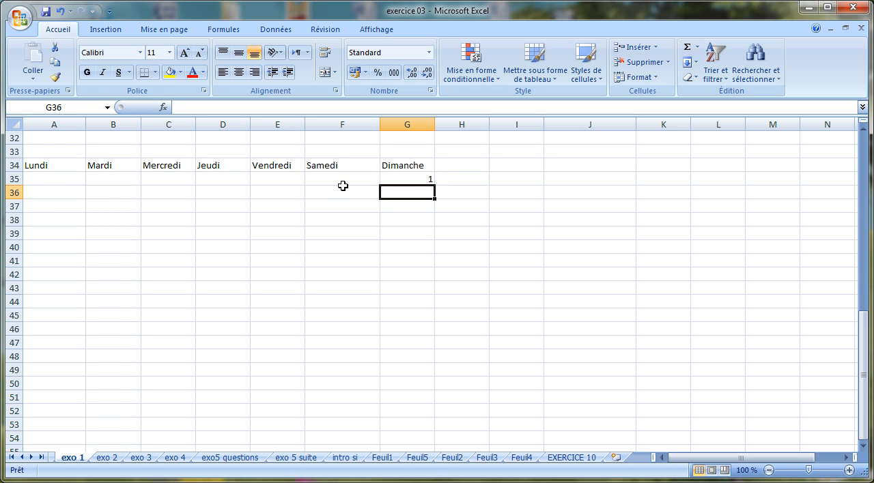
Enter 2 in A36 and 3 in B36, and extend the number series across the row to G36.
{"action": "left_click", "coordinate": [59, 194]}
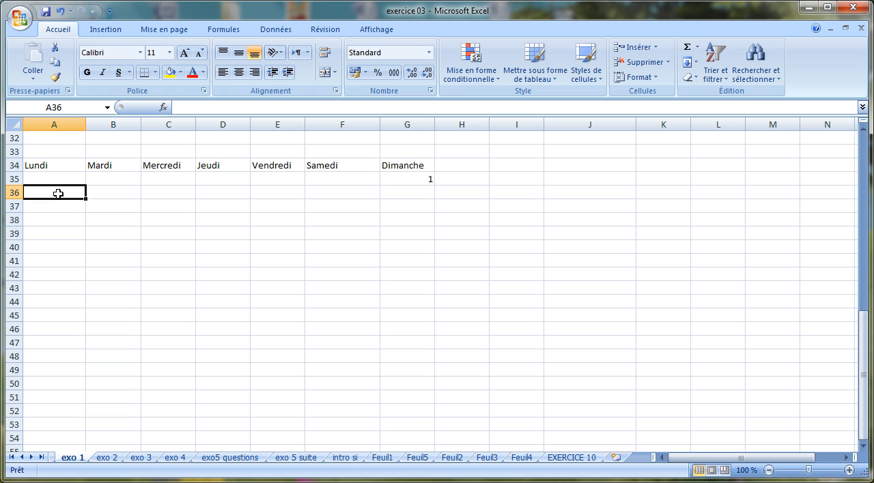
{"action": "type", "text": "2"}
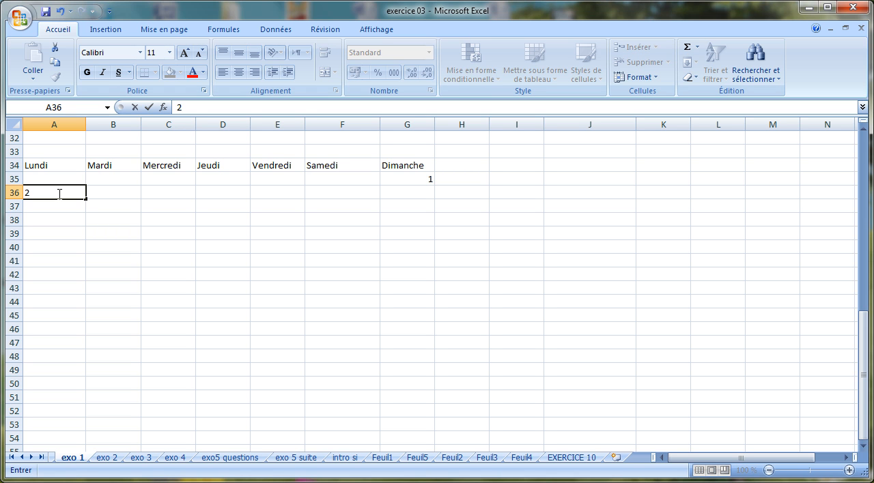
{"action": "key", "text": "Tab"}
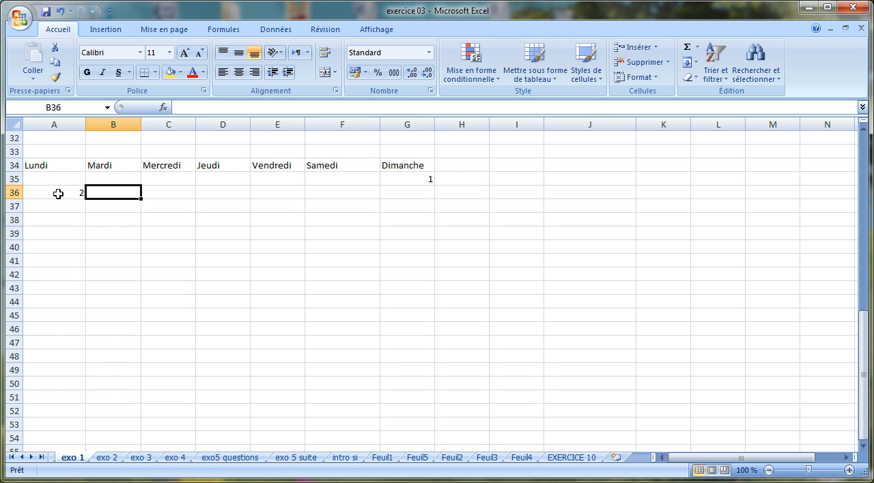
{"action": "type", "text": "3"}
{"action": "key", "text": "Tab"}
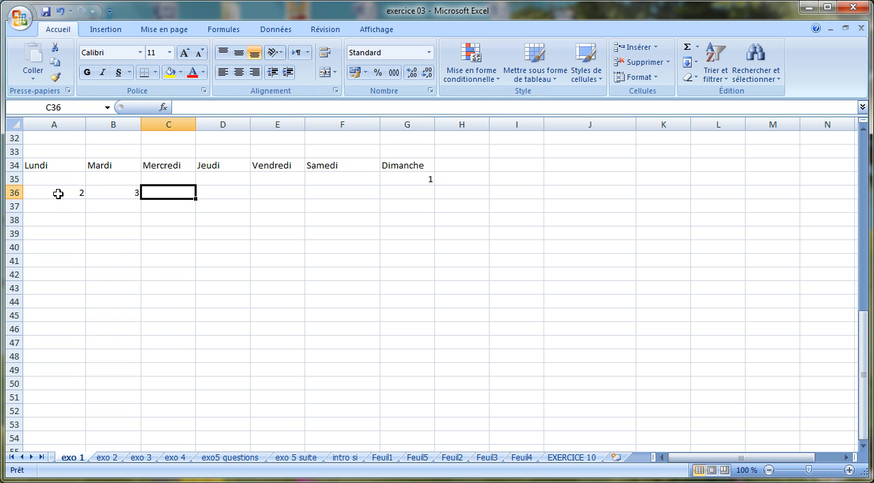
{"action": "left_click_drag", "start_coordinate": [59, 194], "coordinate": [419, 192]}
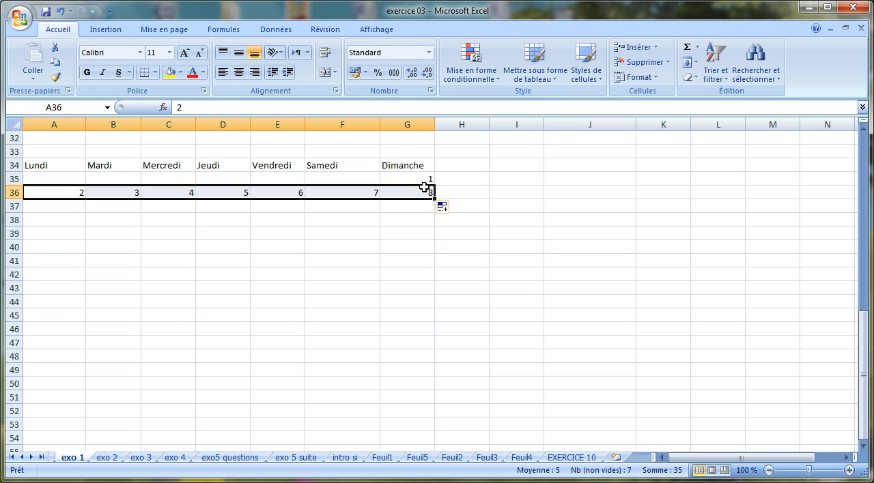
Enter 9 in A37 and 10 in B37, and extend the number series across the row to G37.
{"action": "left_click", "coordinate": [63, 206]}
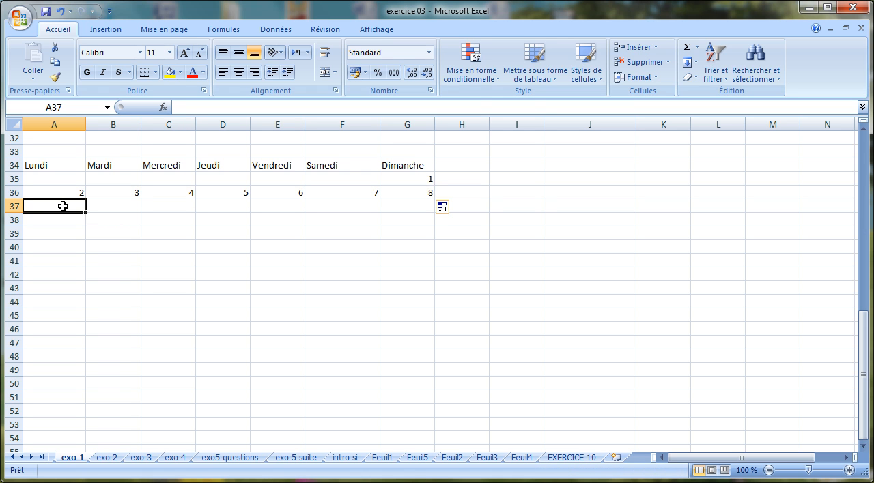
{"action": "type", "text": "9"}
{"action": "key", "text": "Tab"}
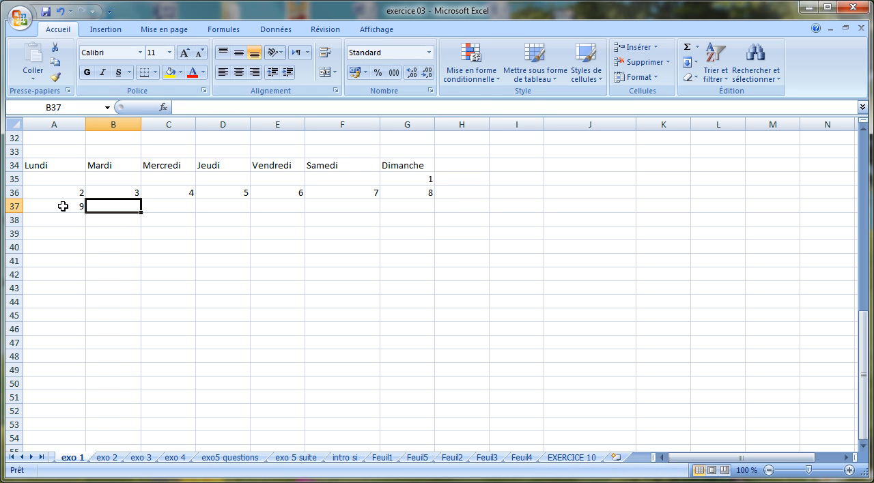
{"action": "type", "text": "10"}
{"action": "key", "text": "Return"}
{"action": "left_click_drag", "start_coordinate": [63, 206], "coordinate": [417, 203]}
{"action": "left_click", "coordinate": [518, 279]}
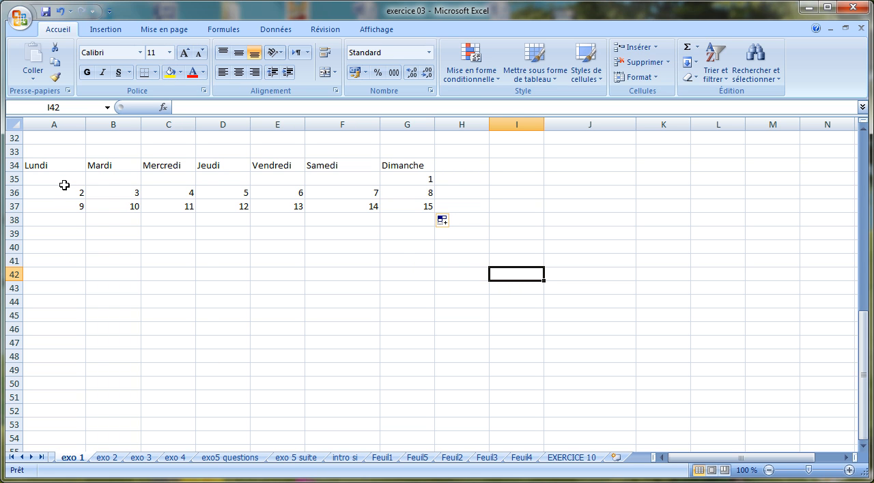
Extend the two week rows A36:G37 together as a series down to row 40.
{"action": "left_click_drag", "start_coordinate": [63, 189], "coordinate": [419, 201]}
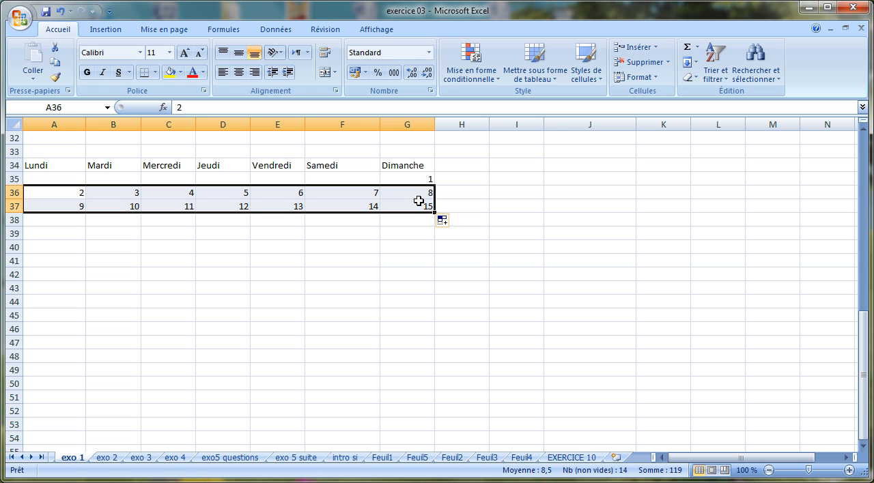
{"action": "left_click_drag", "start_coordinate": [434, 213], "coordinate": [436, 226]}
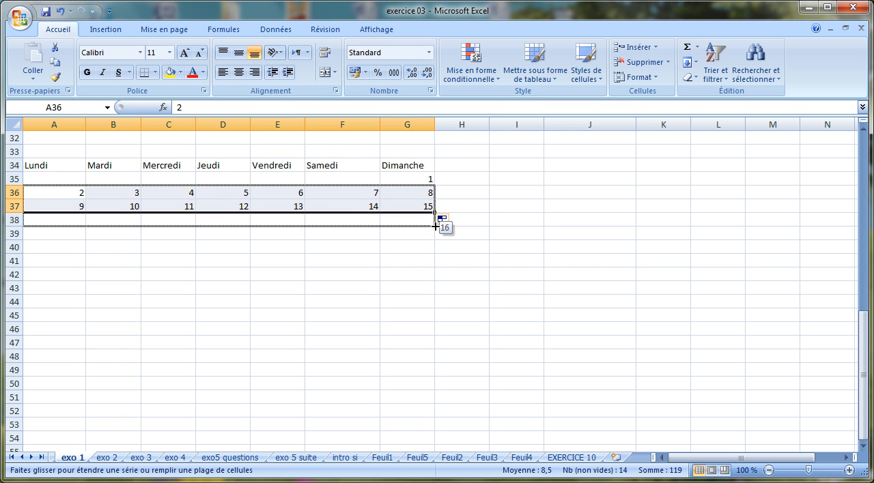
{"action": "left_click_drag", "start_coordinate": [435, 227], "coordinate": [435, 250]}
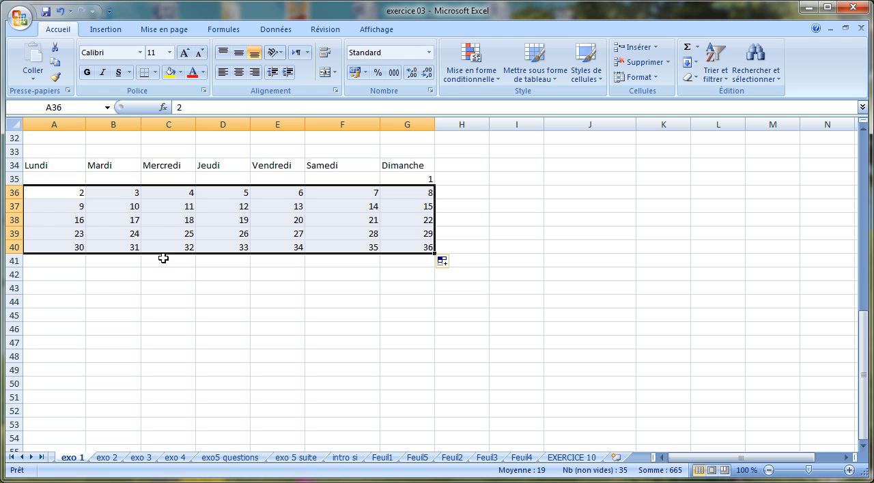
Clear the surplus day numbers after 30 in B40:G40.
{"action": "left_click", "coordinate": [134, 248]}
{"action": "left_click_drag", "start_coordinate": [134, 249], "coordinate": [414, 252]}
{"action": "key", "text": "Delete"}
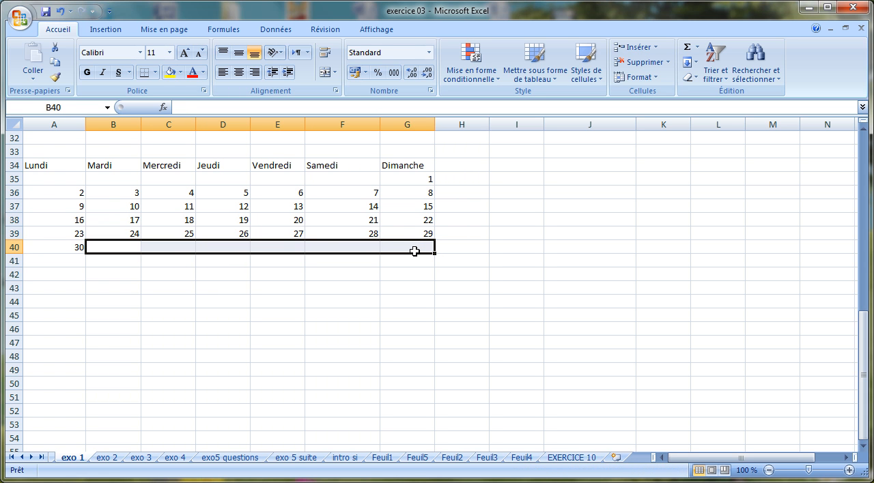
{"action": "left_click", "coordinate": [374, 297]}
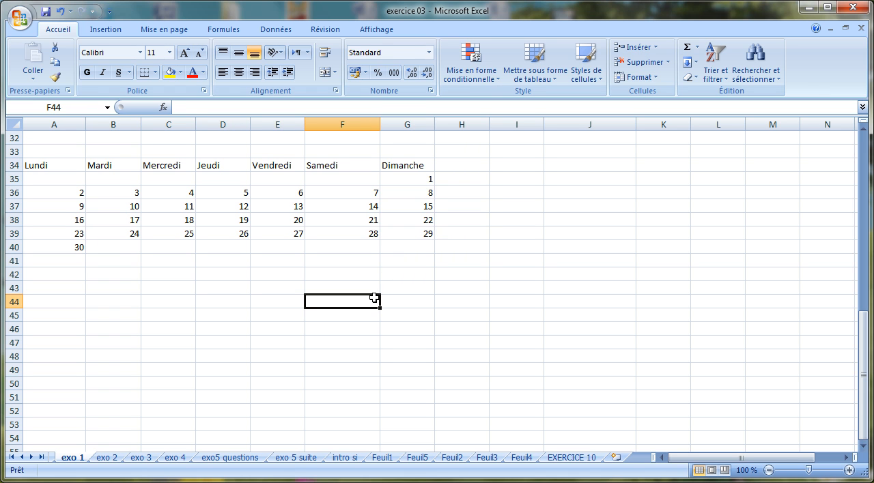
Undo the clearing of B40:G40 and the downward fill, back to the two complete week rows 36 and 37.
{"action": "left_click", "coordinate": [60, 11]}
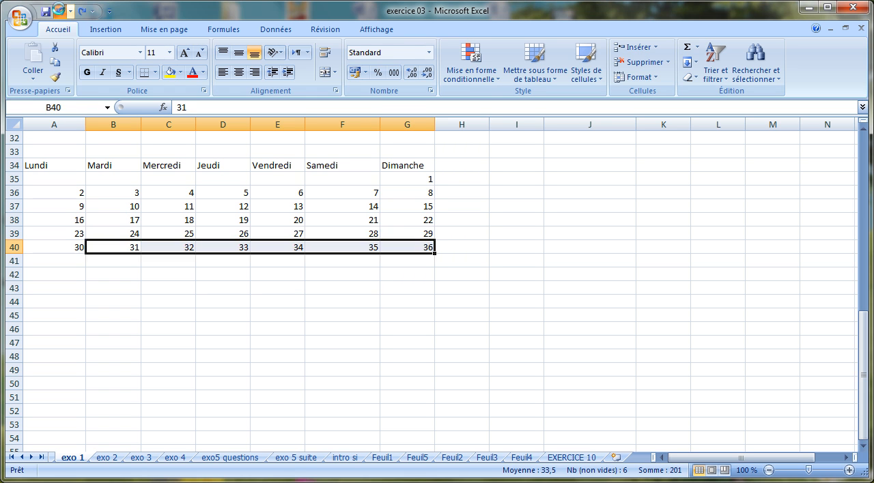
{"action": "left_click", "coordinate": [60, 12]}
{"action": "left_click", "coordinate": [60, 12]}
{"action": "left_click", "coordinate": [60, 11]}
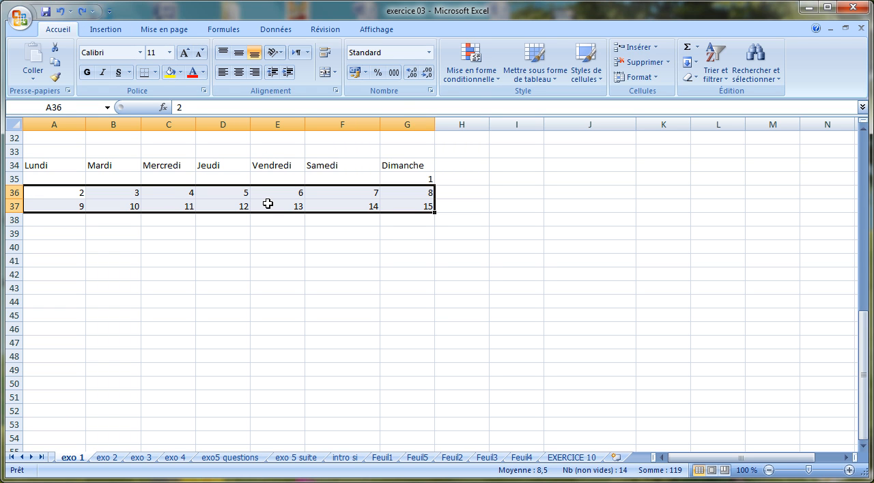
{"action": "left_click", "coordinate": [170, 202]}
{"action": "left_click", "coordinate": [163, 257]}
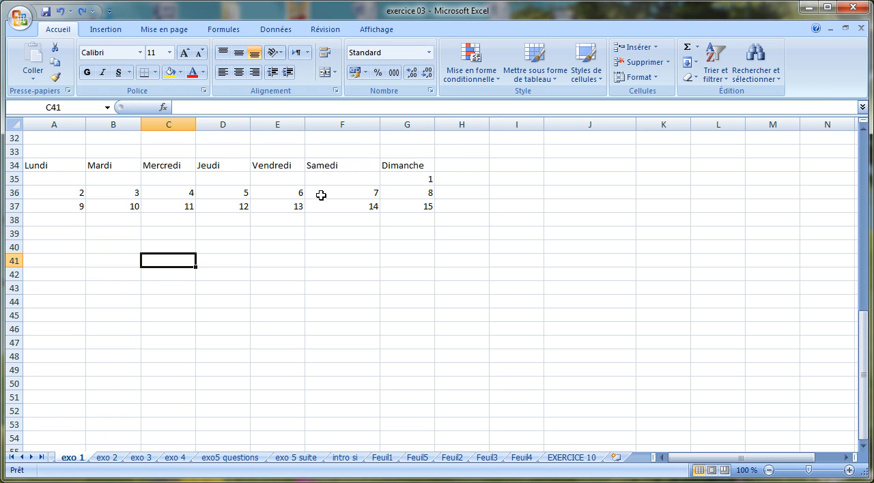
Fill the remaining weeks down to row 40 by extending the series from both week rows A36:G37.
{"action": "left_click", "coordinate": [58, 191]}
{"action": "left_click_drag", "start_coordinate": [58, 191], "coordinate": [407, 203]}
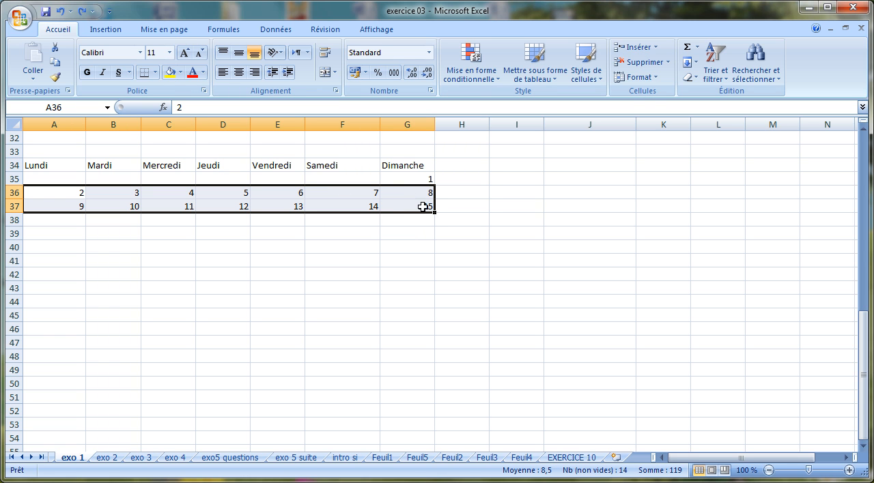
{"action": "left_click_drag", "start_coordinate": [435, 212], "coordinate": [436, 226]}
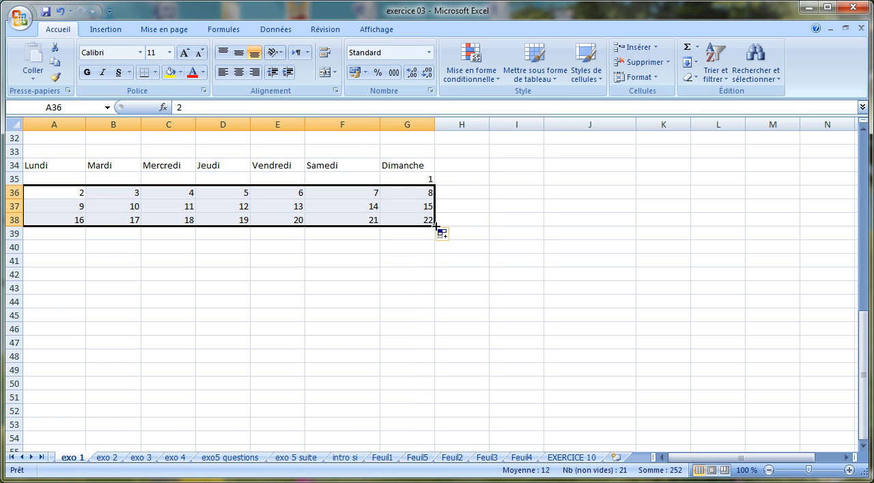
{"action": "left_click_drag", "start_coordinate": [435, 226], "coordinate": [436, 253]}
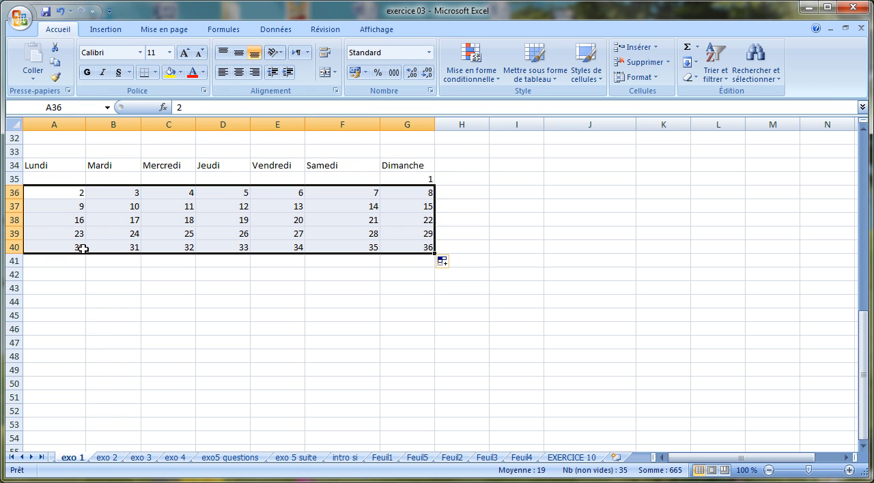
Delete the numbers 31 to 36 from B40:G40 so that the month ends at 30.
{"action": "left_click", "coordinate": [107, 248]}
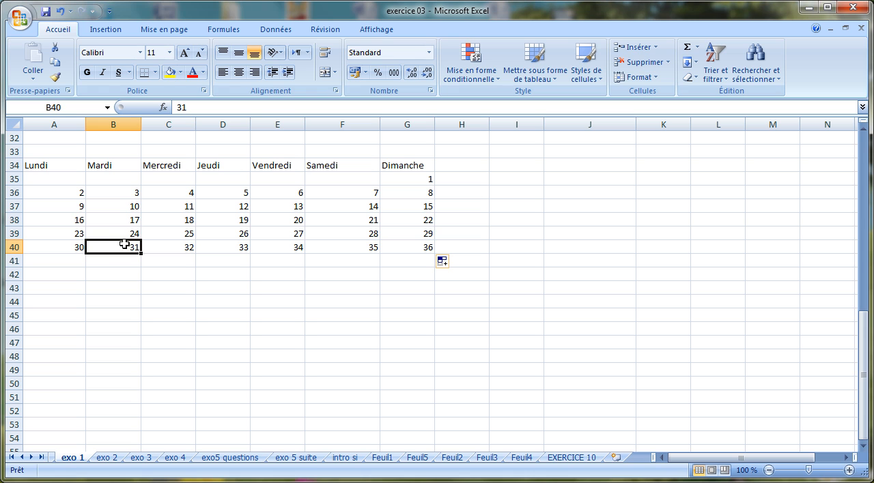
{"action": "left_click_drag", "start_coordinate": [125, 248], "coordinate": [424, 248]}
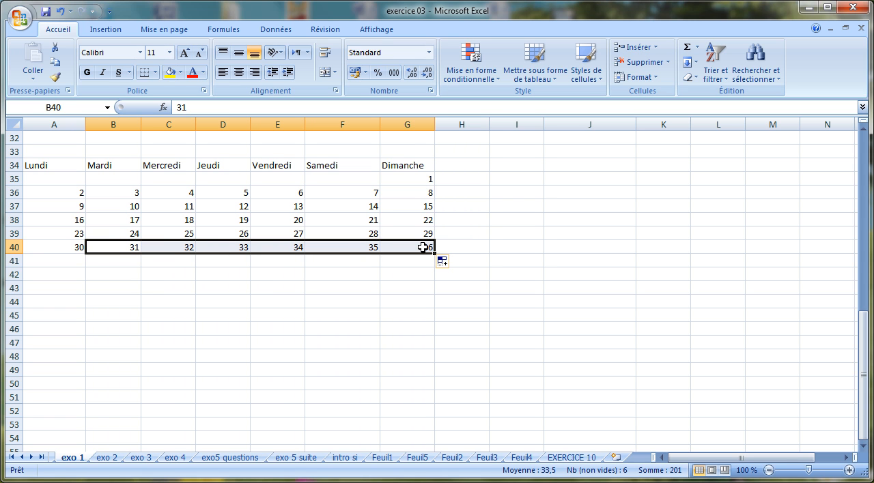
{"action": "key", "text": "Delete"}
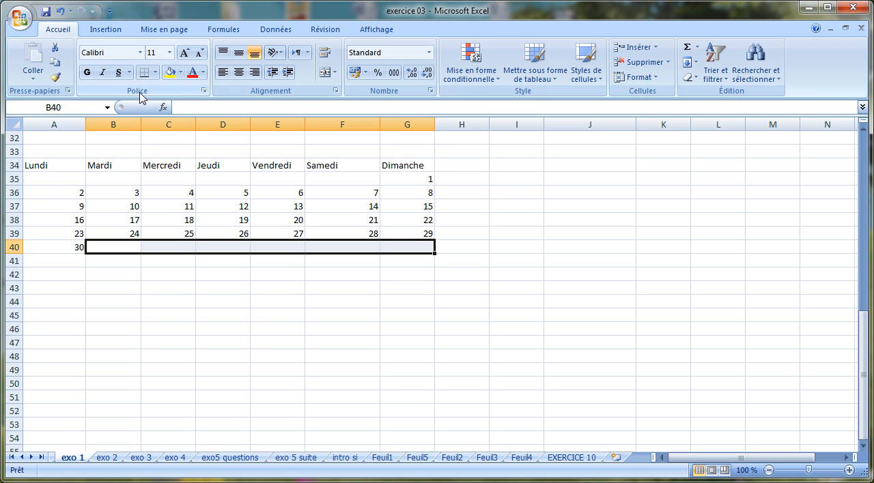
Make the weekday headers in A34:G34 bold and centre them.
{"action": "left_click", "coordinate": [56, 165]}
{"action": "left_click_drag", "start_coordinate": [55, 165], "coordinate": [415, 163]}
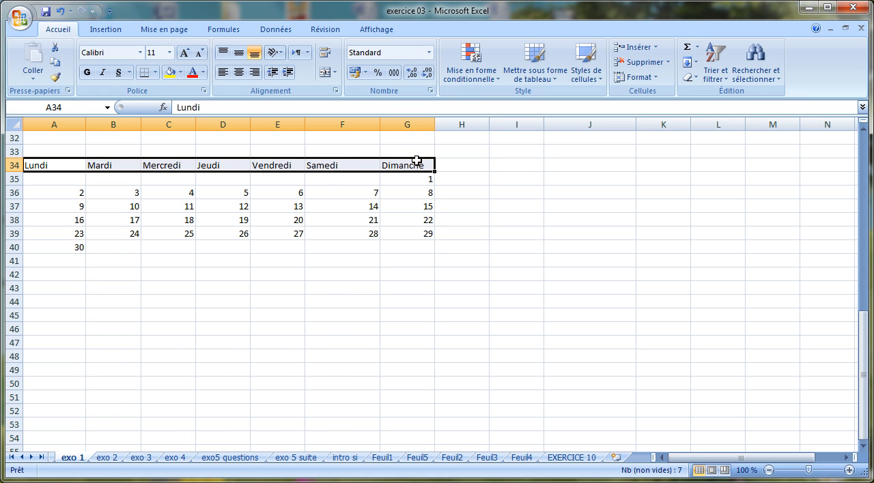
{"action": "left_click", "coordinate": [86, 73]}
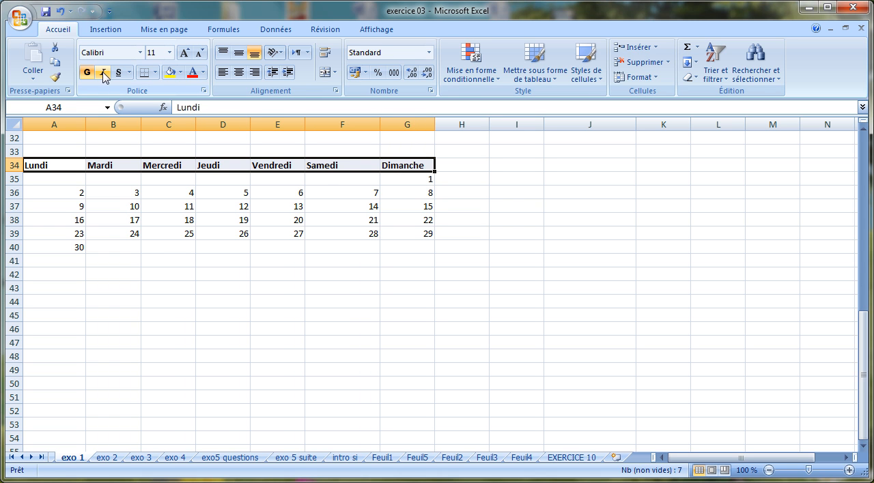
{"action": "left_click", "coordinate": [240, 72]}
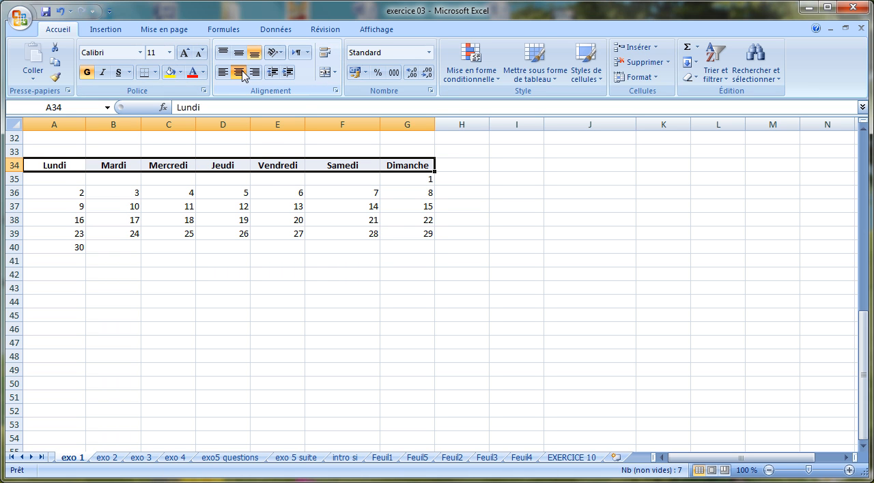
Colour the weekday header text in A34:G34 standard red and give the cells a light green fill.
{"action": "left_click", "coordinate": [204, 73]}
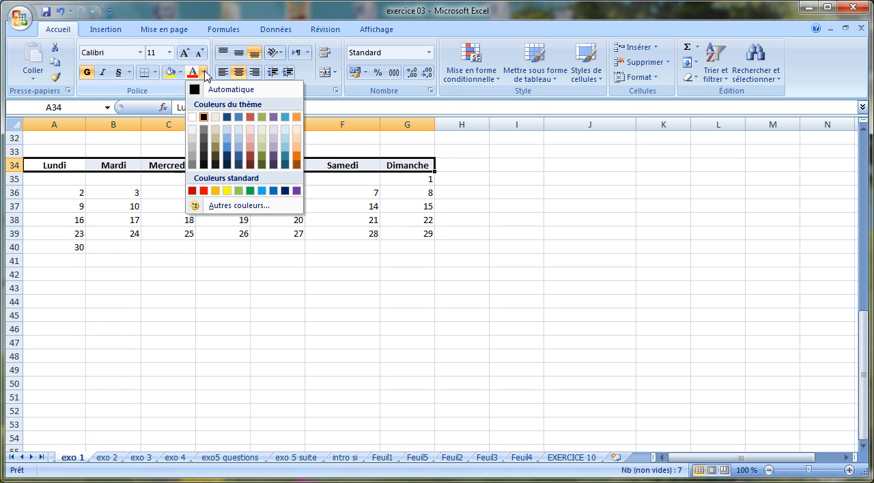
{"action": "left_click", "coordinate": [204, 191]}
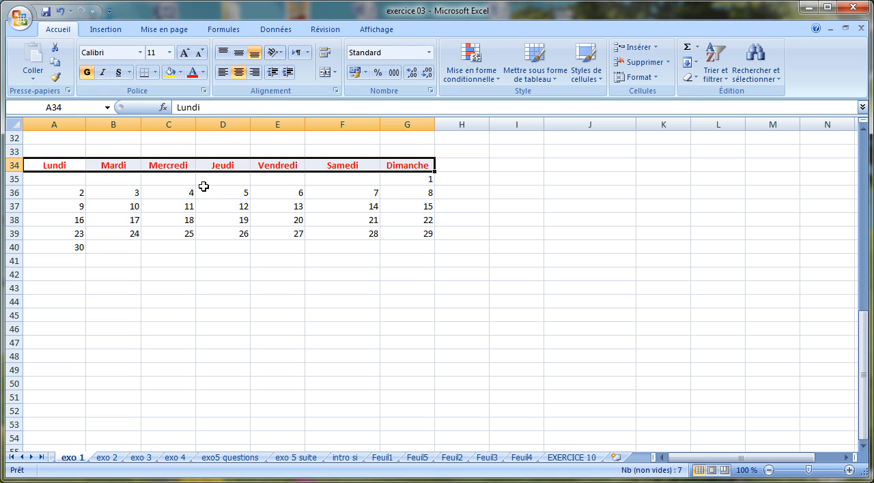
{"action": "left_click", "coordinate": [181, 73]}
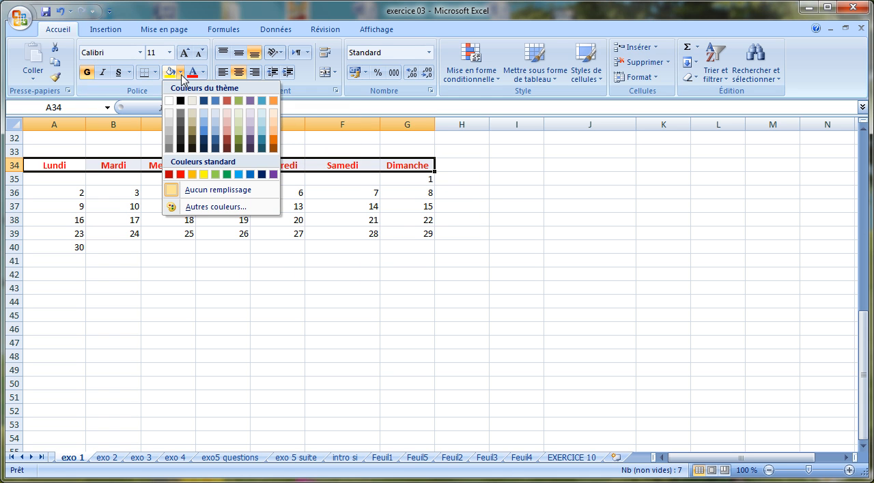
{"action": "left_click", "coordinate": [240, 113]}
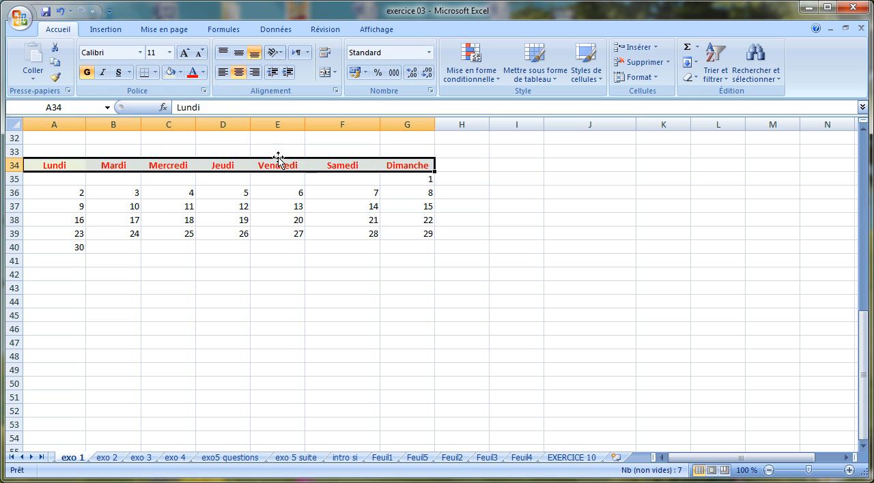
{"action": "left_click", "coordinate": [282, 196]}
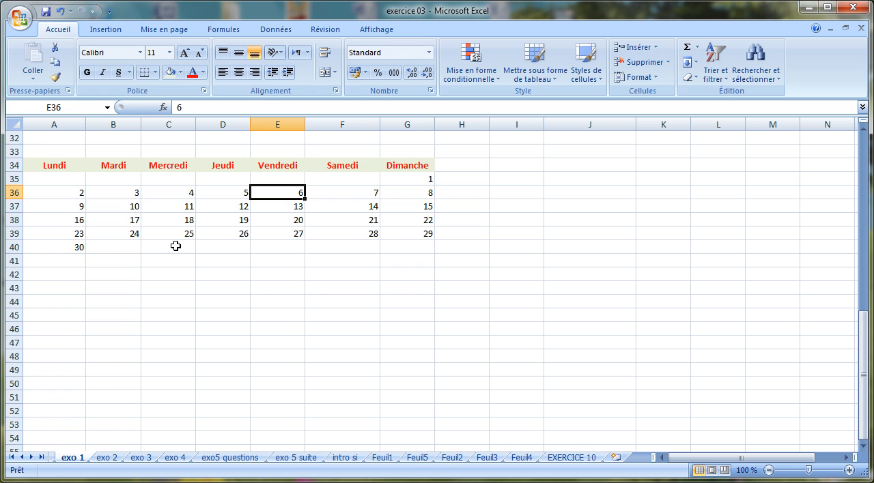
Open the print preview of the sheet with the finished calendar.
{"action": "left_click", "coordinate": [20, 21]}
{"action": "mouse_move", "coordinate": [33, 169]}
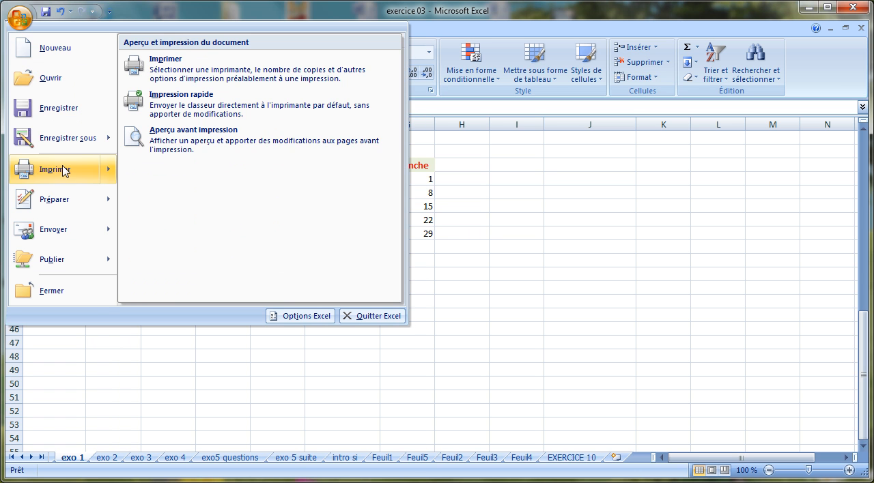
{"action": "left_click", "coordinate": [199, 142]}
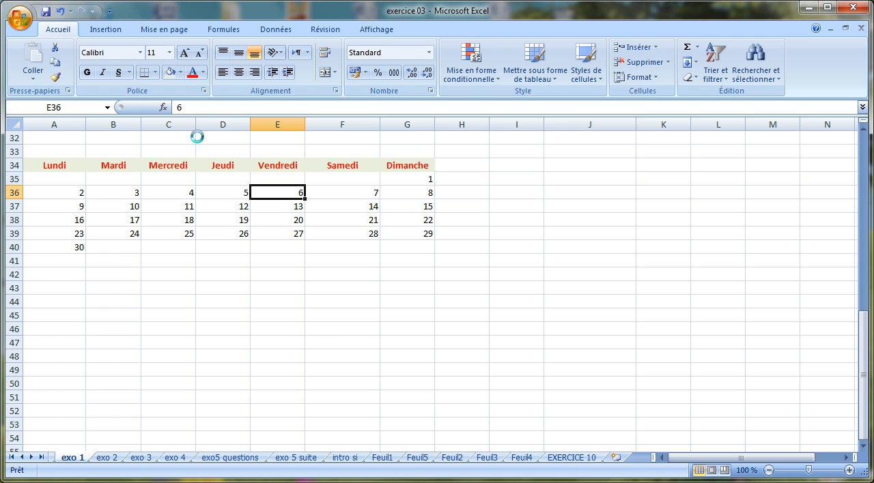
Examine the calendar at enlarged size on page 1 of the print preview and return to the sheet.
{"action": "scroll", "coordinate": [824, 253], "scroll_direction": "down", "scroll_amount": 2}
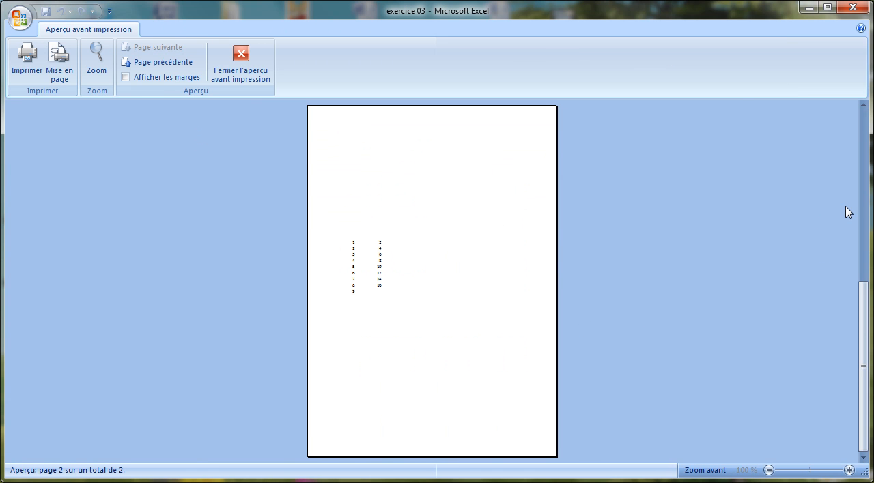
{"action": "left_click", "coordinate": [863, 105]}
{"action": "left_click", "coordinate": [458, 337]}
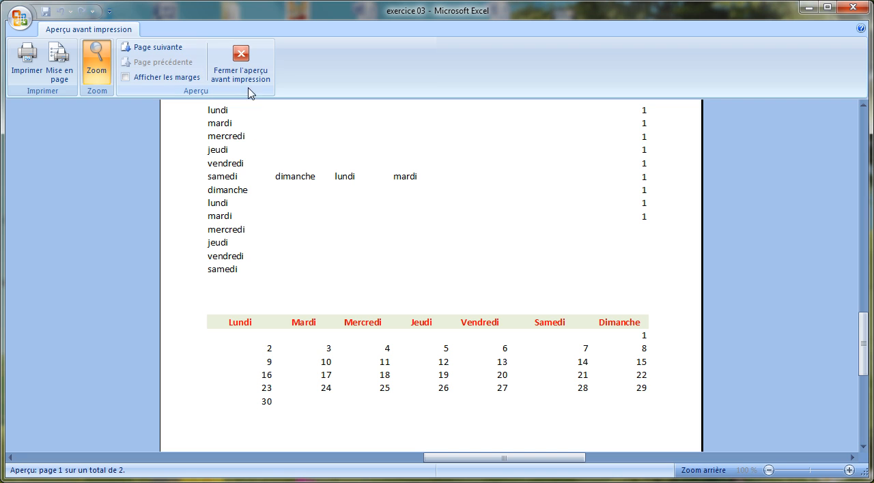
{"action": "left_click", "coordinate": [245, 67]}
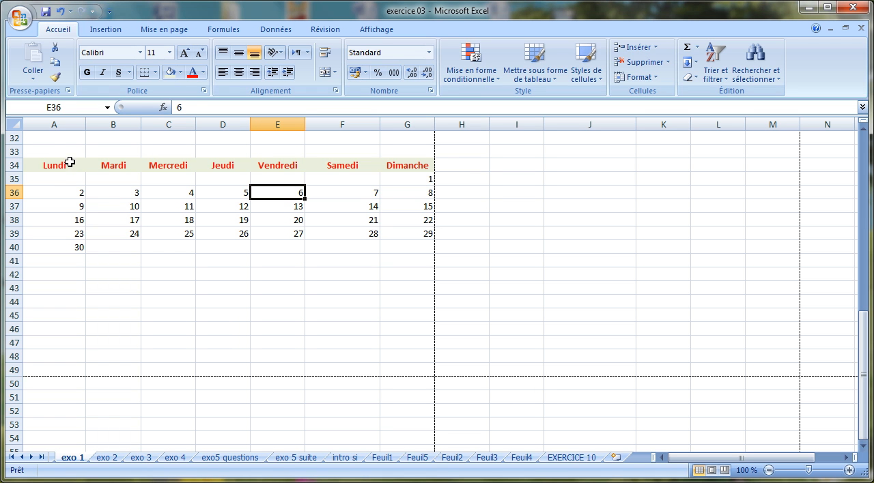
{"action": "left_click_drag", "start_coordinate": [57, 167], "coordinate": [409, 234]}
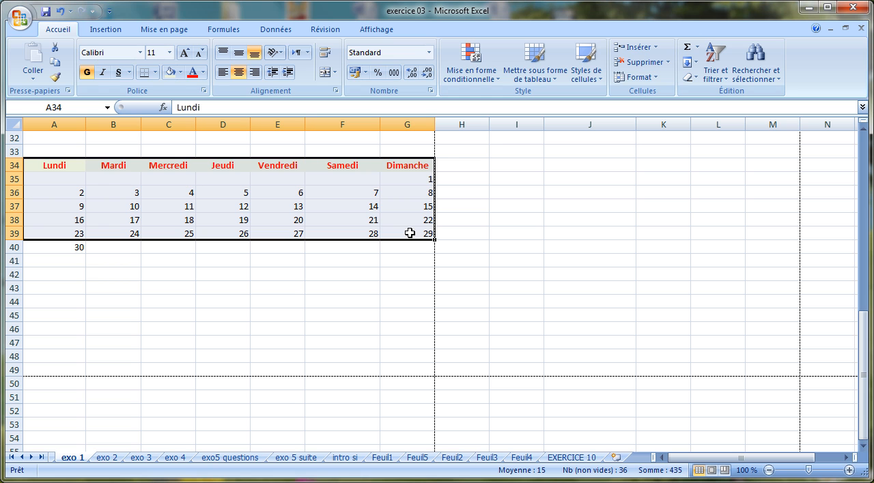
{"action": "left_click", "coordinate": [155, 73]}
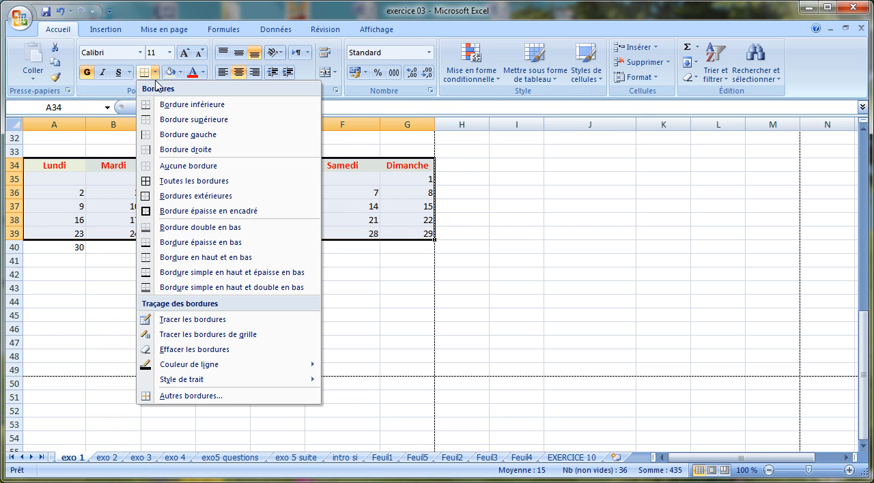
{"action": "mouse_move", "coordinate": [167, 379]}
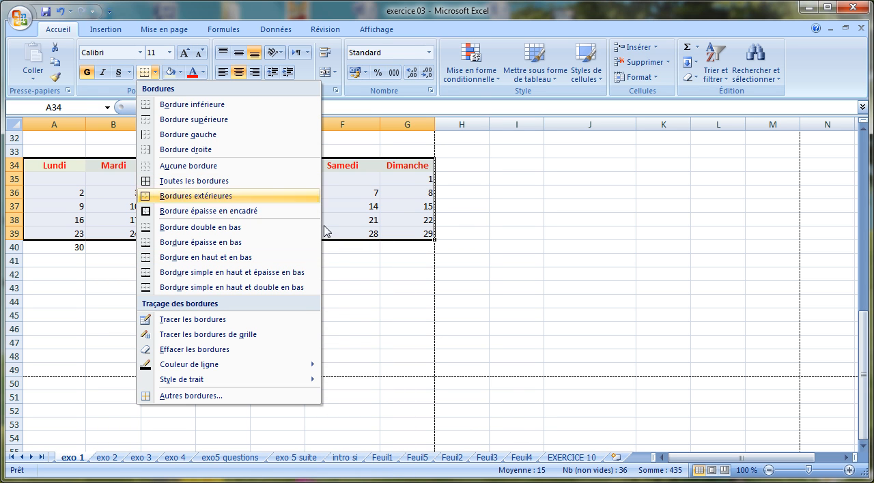
{"action": "left_click", "coordinate": [352, 298]}
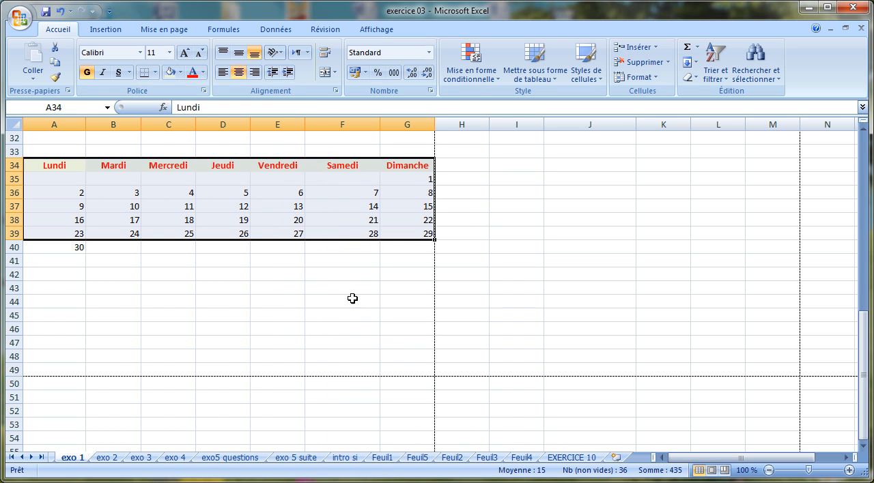
{"action": "left_click", "coordinate": [296, 245]}
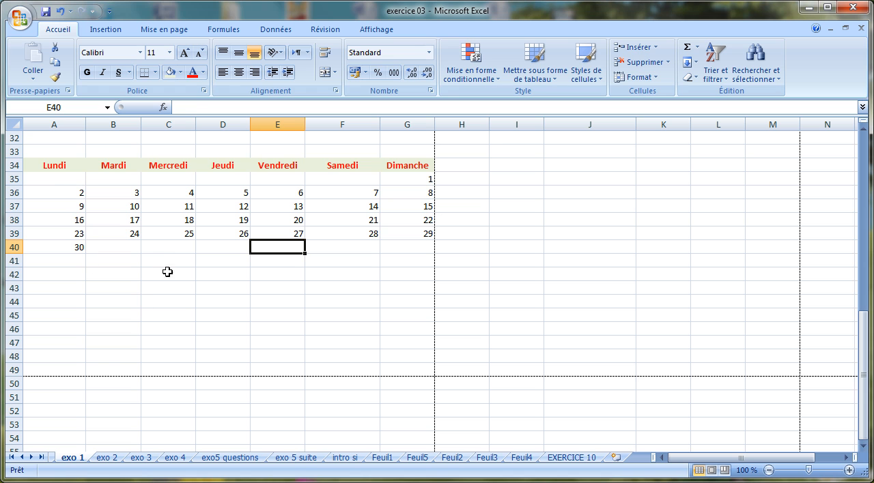
Apply all borders to the calendar cells A34:G39 together with A40.
{"action": "left_click_drag", "start_coordinate": [52, 167], "coordinate": [402, 237]}
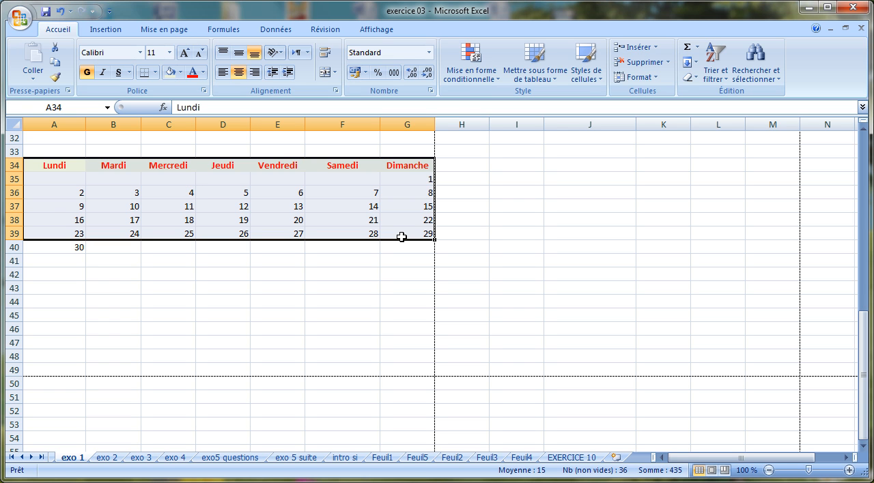
{"action": "left_click", "coordinate": [58, 249]}
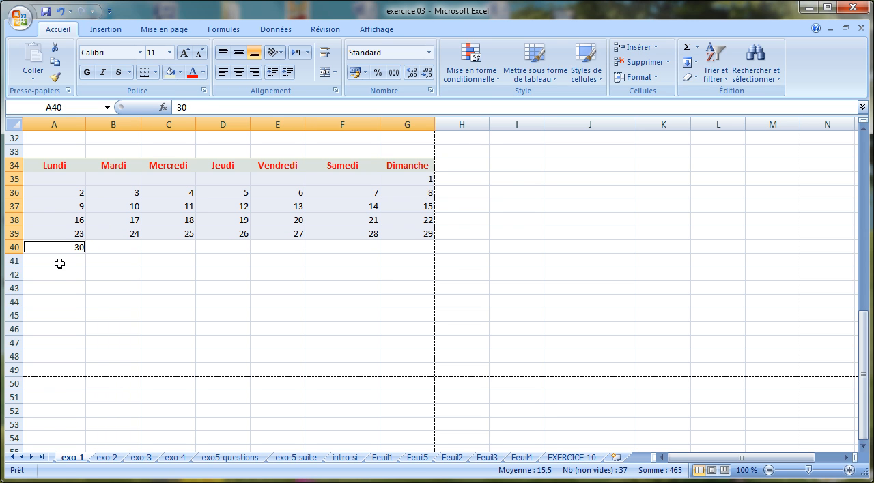
{"action": "left_click", "coordinate": [155, 72]}
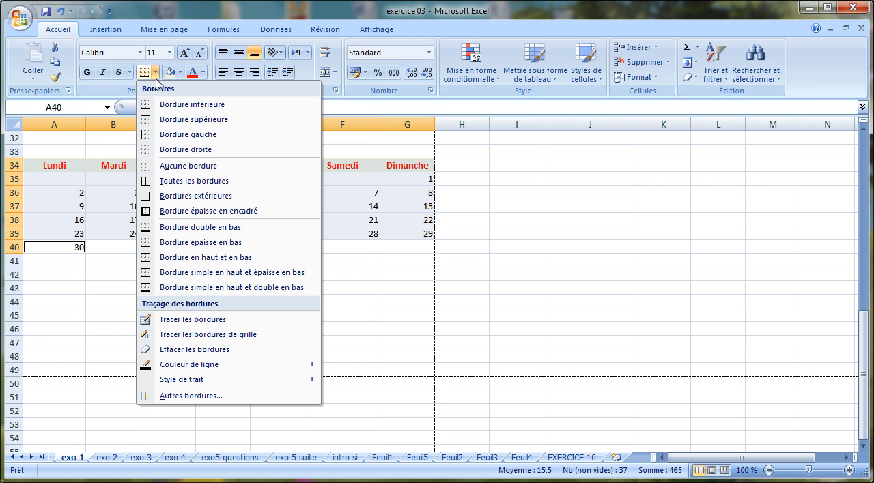
{"action": "left_click", "coordinate": [148, 182]}
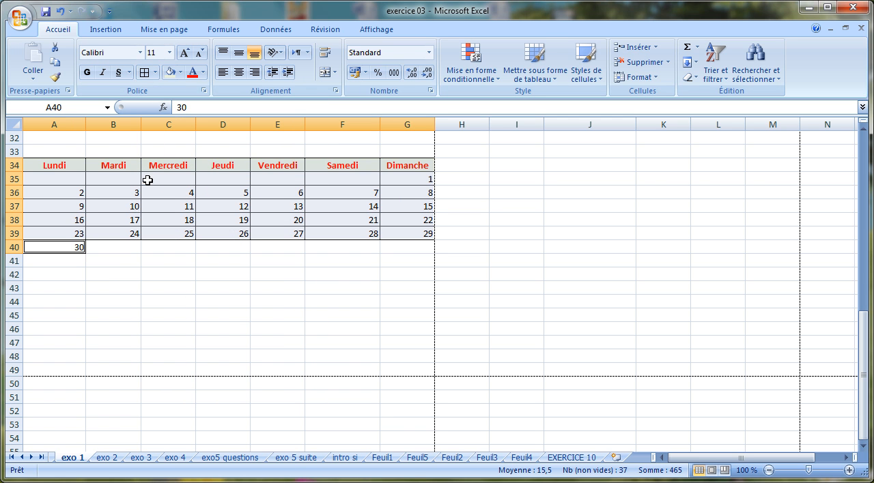
{"action": "left_click", "coordinate": [168, 301]}
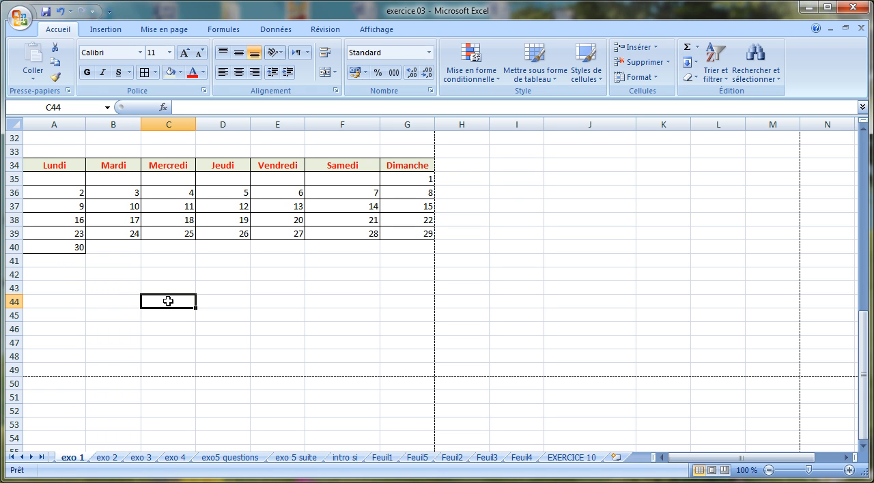
Centre the day numbers in A35:G40 and make them bold and dark blue.
{"action": "left_click_drag", "start_coordinate": [59, 180], "coordinate": [399, 249]}
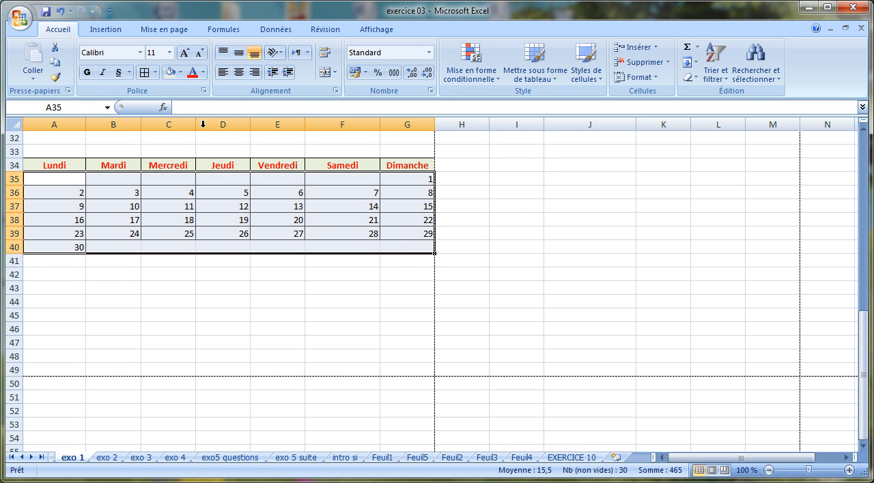
{"action": "left_click", "coordinate": [238, 73]}
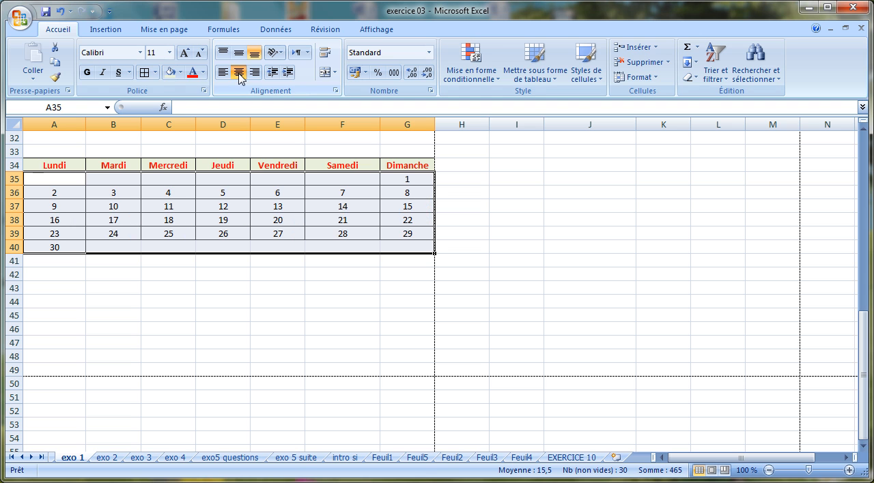
{"action": "left_click", "coordinate": [203, 72]}
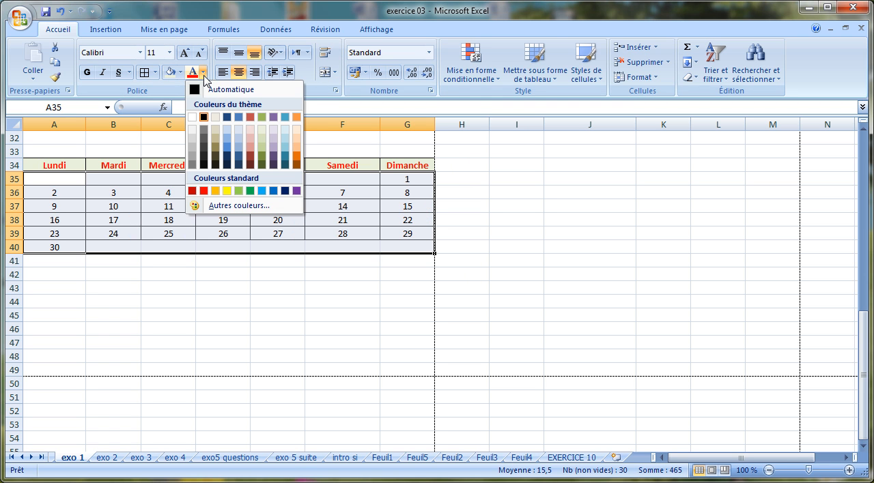
{"action": "left_click", "coordinate": [229, 159]}
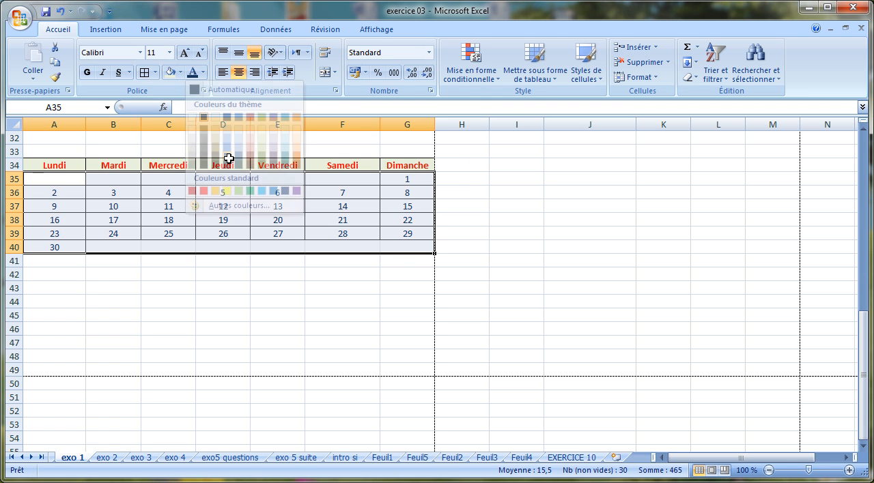
{"action": "left_click", "coordinate": [87, 71]}
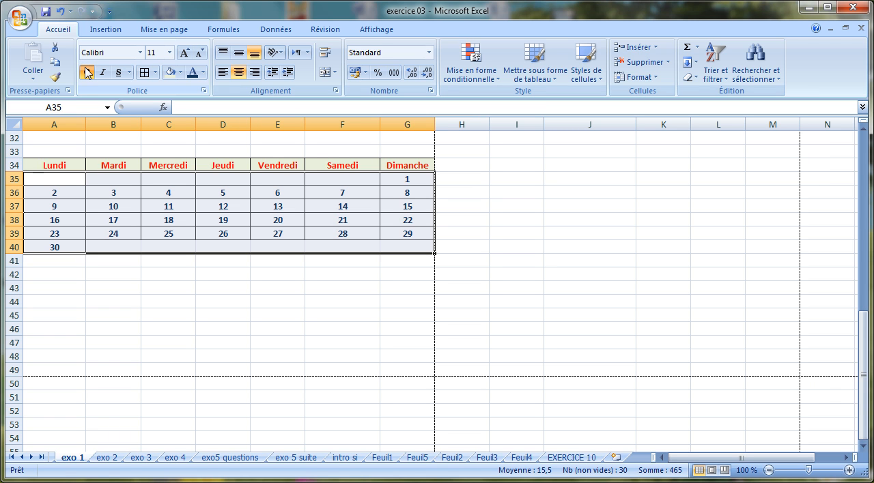
{"action": "left_click", "coordinate": [146, 360]}
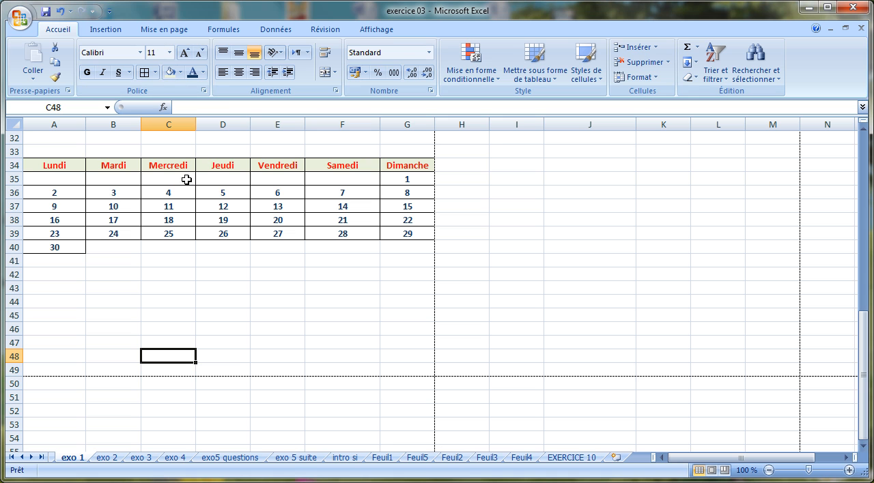
Choose a double line in dark red as the custom border style for calendar cells A34:G39 and A40.
{"action": "left_click_drag", "start_coordinate": [49, 164], "coordinate": [397, 230]}
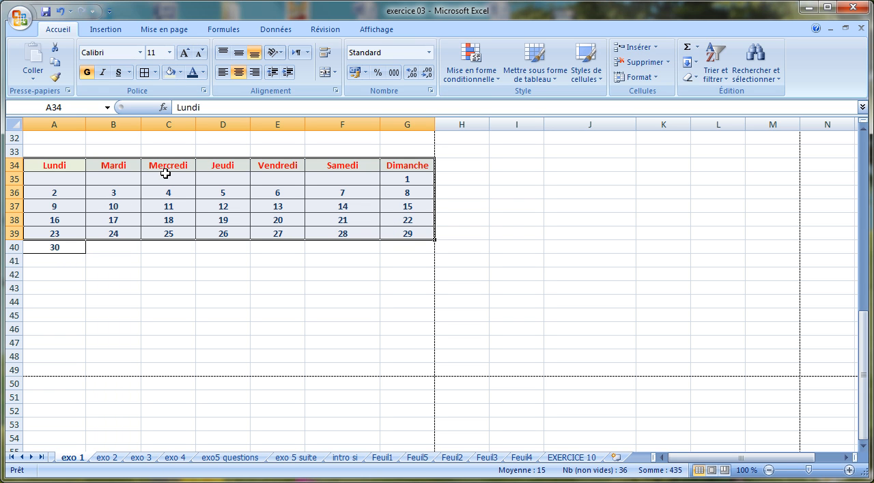
{"action": "left_click", "coordinate": [55, 248], "text": "ctrl"}
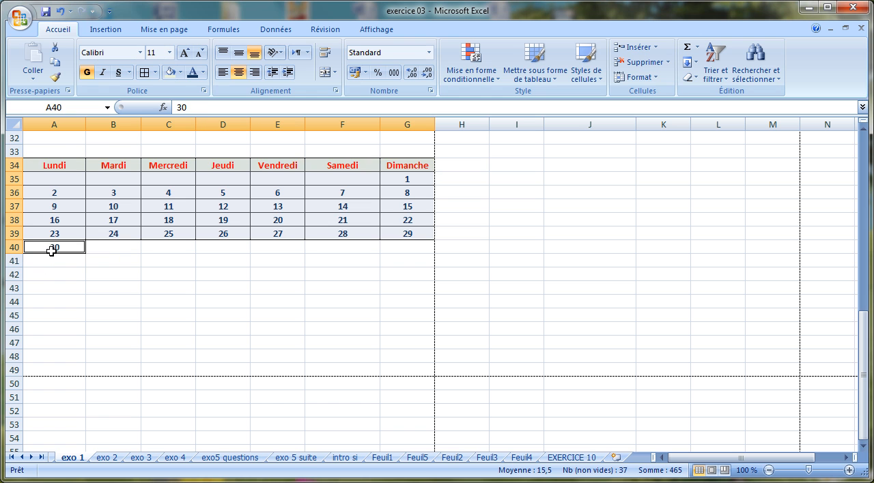
{"action": "left_click", "coordinate": [156, 74]}
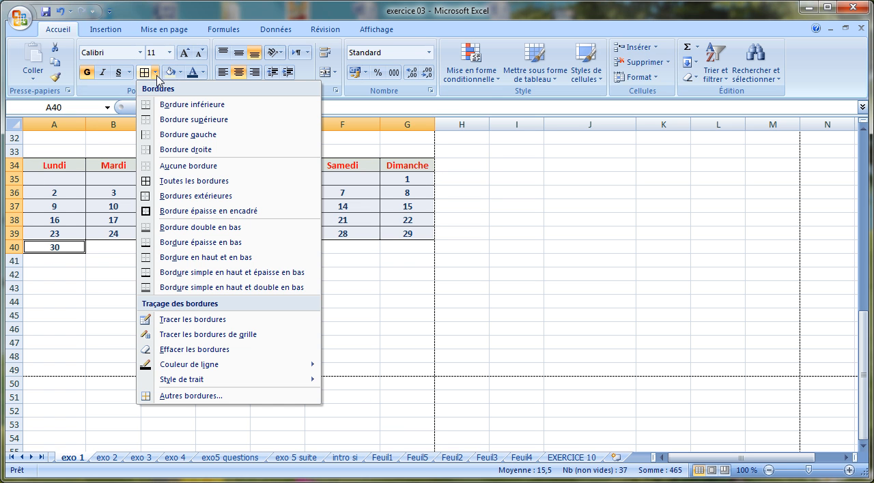
{"action": "left_click", "coordinate": [191, 396]}
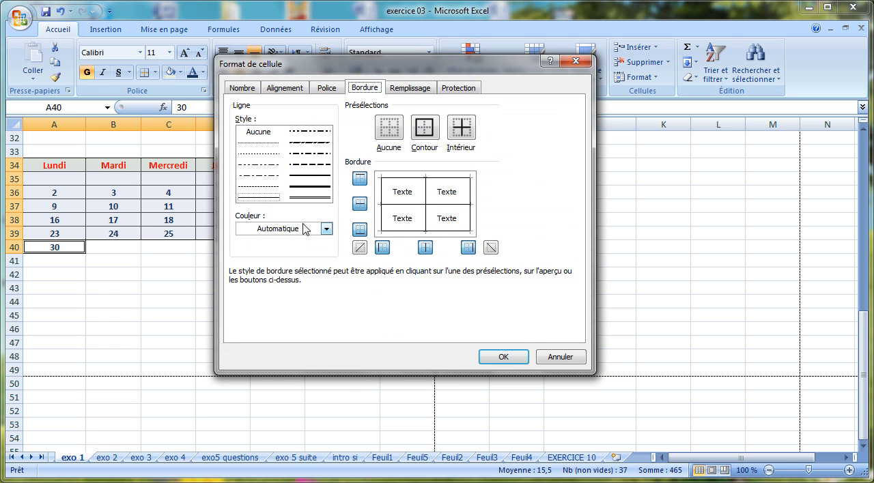
{"action": "left_click", "coordinate": [310, 198]}
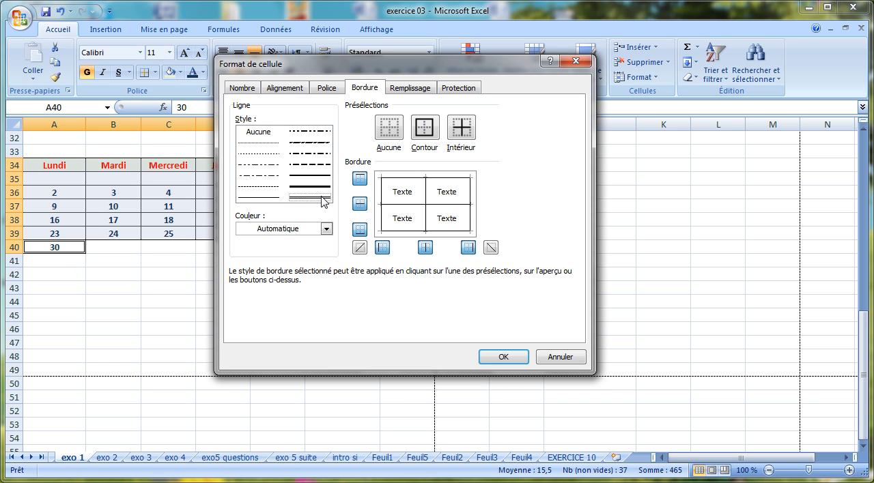
{"action": "left_click", "coordinate": [327, 228]}
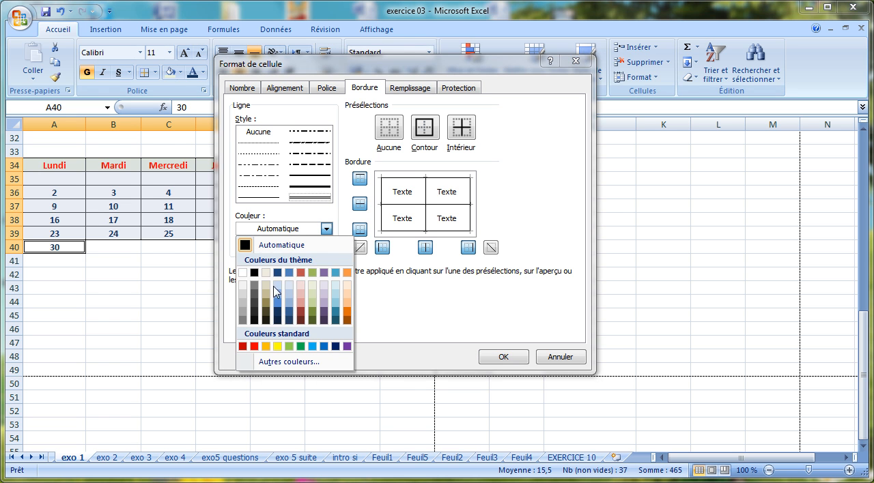
{"action": "left_click", "coordinate": [300, 319]}
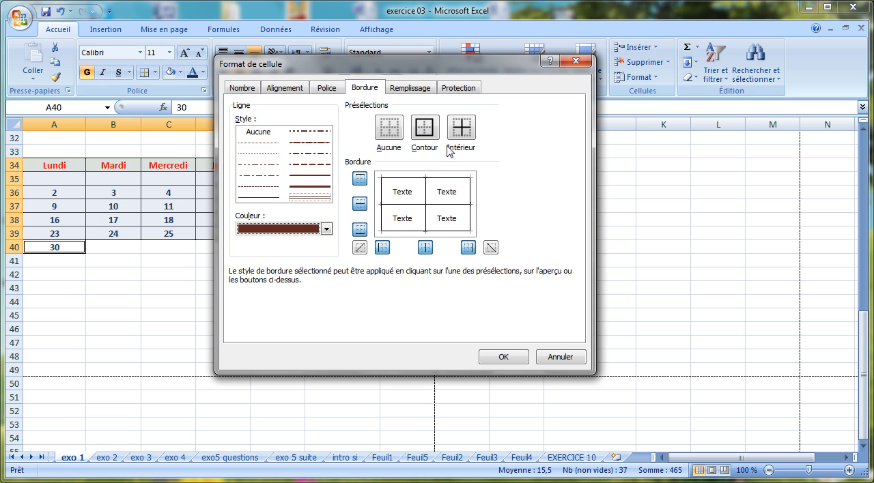
Apply the dark red double line to both the outline and the inside borders of the selected calendar cells.
{"action": "left_click", "coordinate": [415, 180]}
{"action": "left_click", "coordinate": [427, 197]}
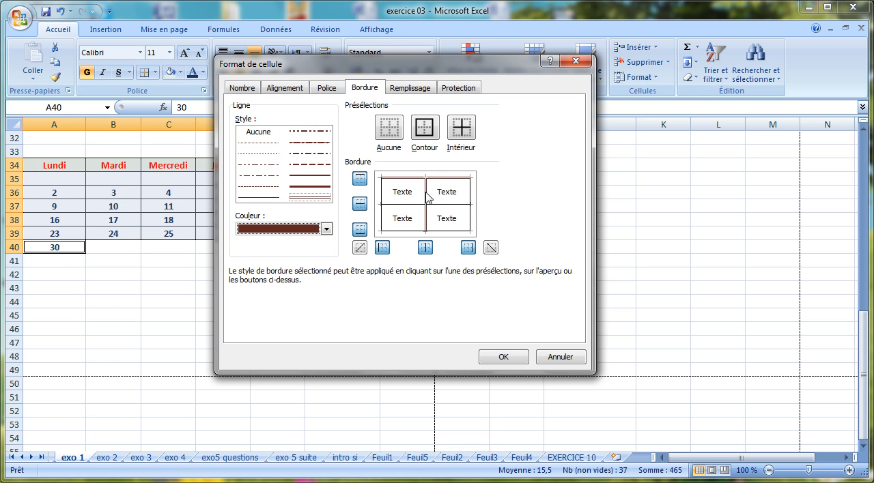
{"action": "left_click", "coordinate": [414, 206]}
{"action": "left_click", "coordinate": [427, 133]}
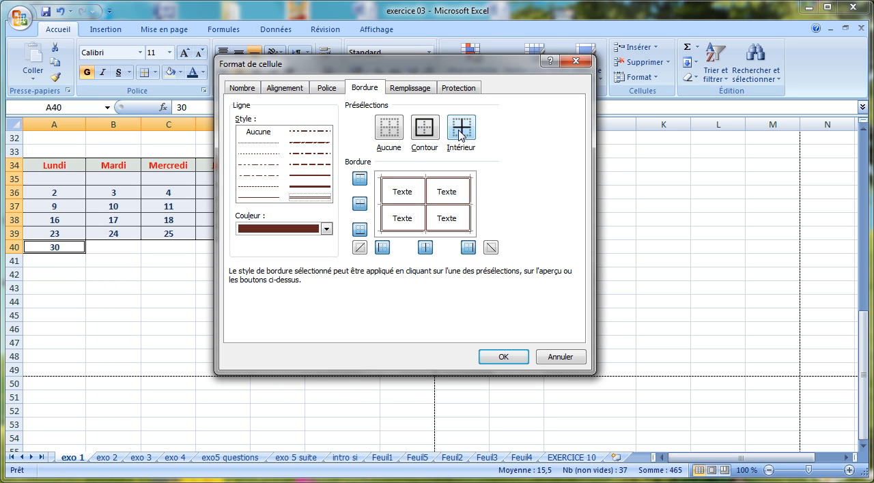
{"action": "left_click", "coordinate": [504, 356]}
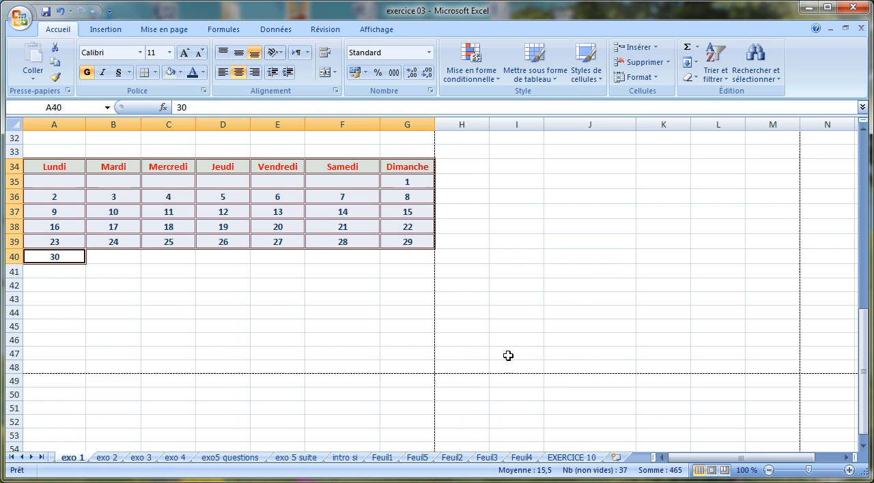
{"action": "left_click", "coordinate": [371, 317]}
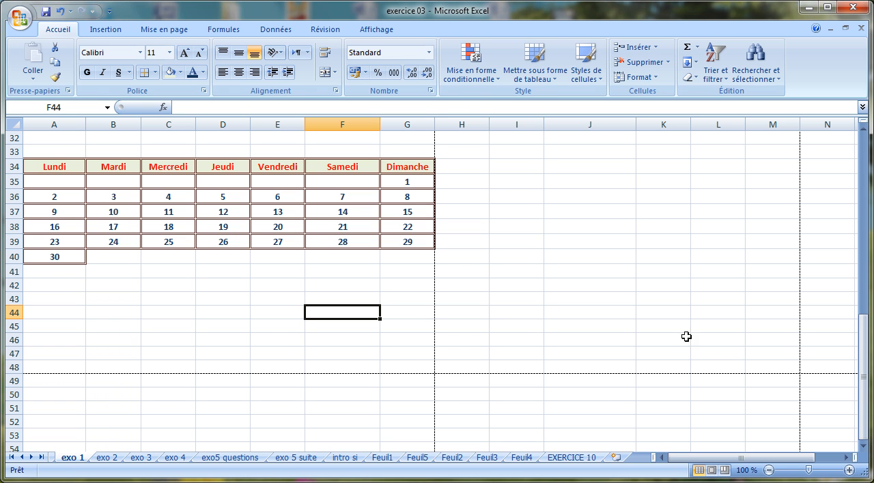
{"action": "left_click_drag", "start_coordinate": [860, 372], "coordinate": [870, 389]}
{"action": "left_click_drag", "start_coordinate": [864, 448], "coordinate": [863, 447]}
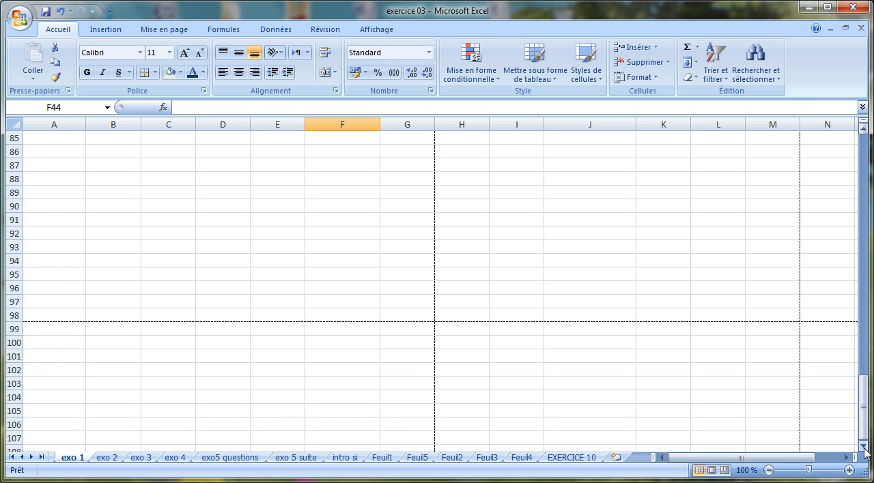
{"action": "left_click_drag", "start_coordinate": [863, 408], "coordinate": [863, 372]}
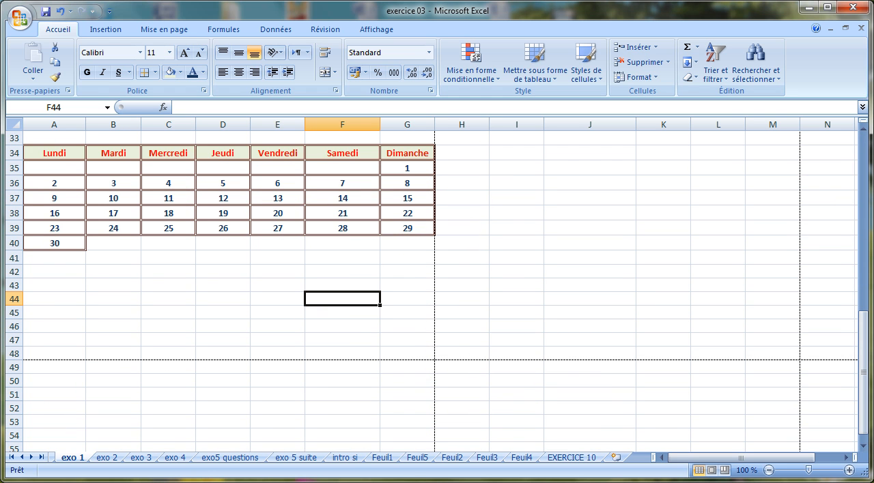
{"action": "left_click", "coordinate": [648, 482]}
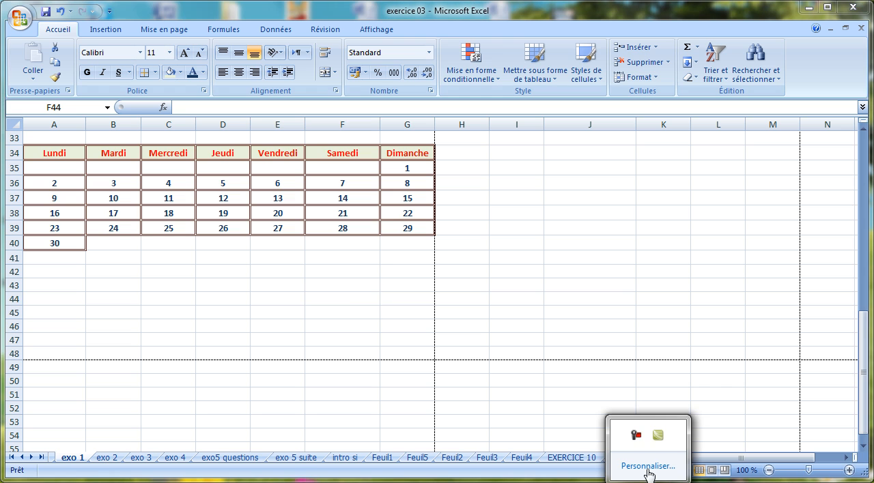
{"action": "left_click", "coordinate": [635, 437]}
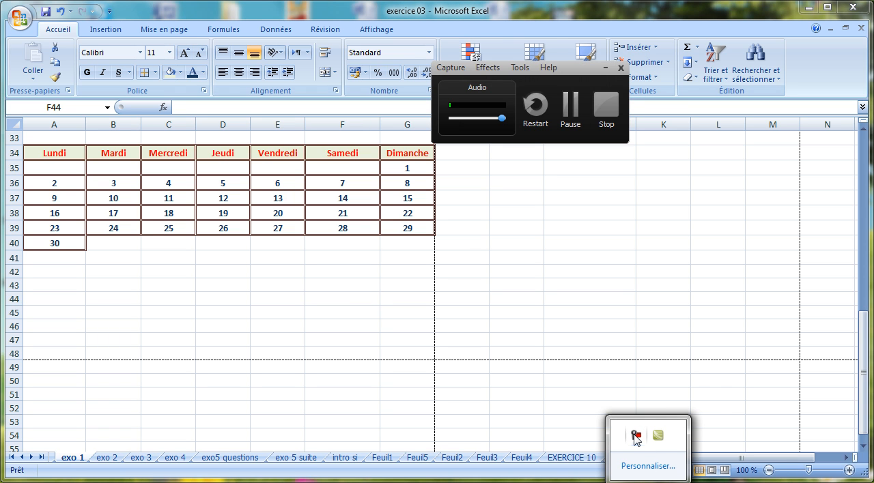